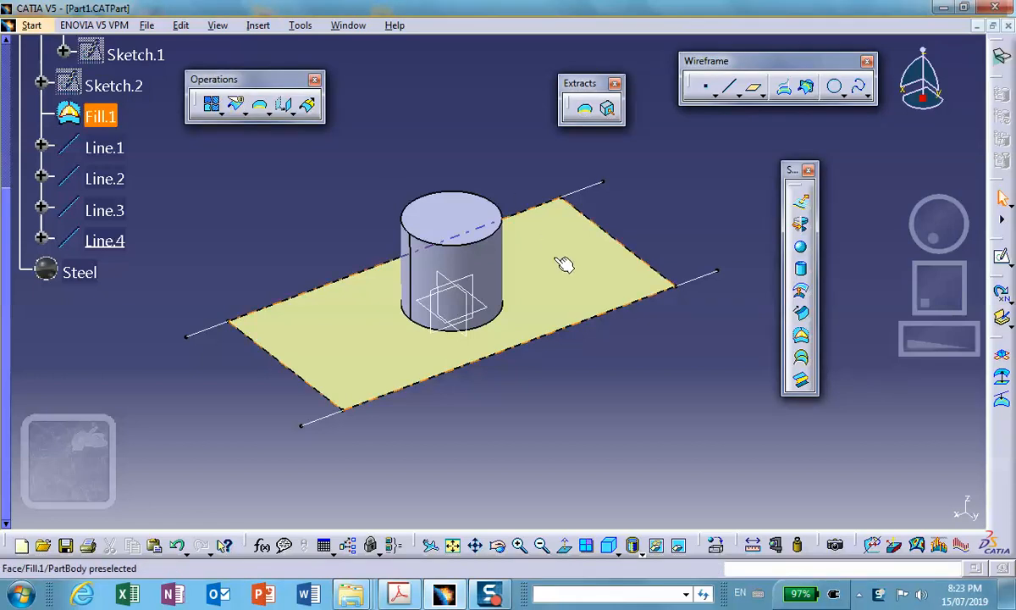
Split the rectangular fill surface with the zx plane, keeping the opposite side from the default one
click(299, 178)
click(235, 103)
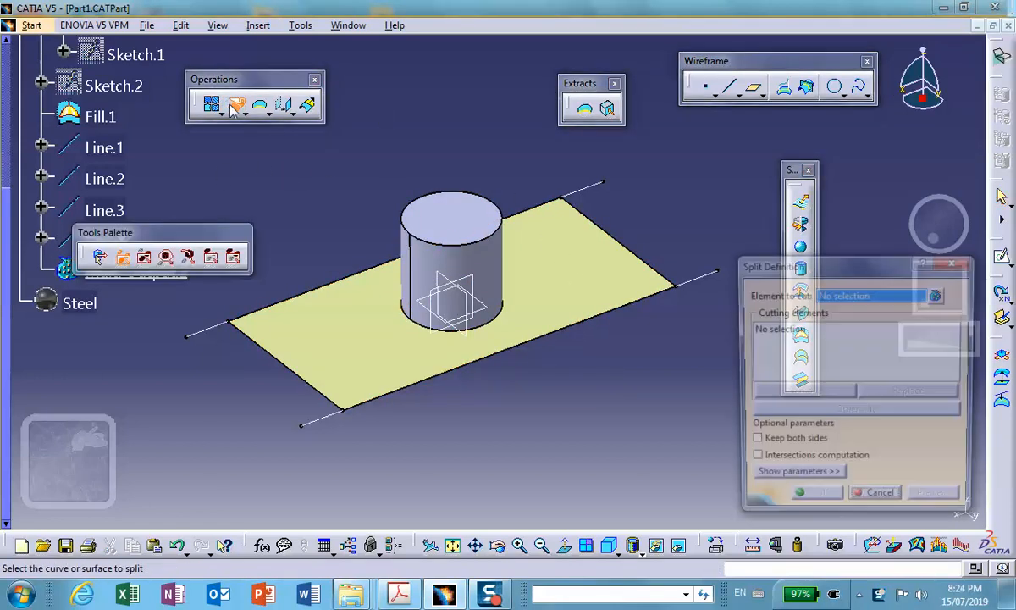
click(597, 275)
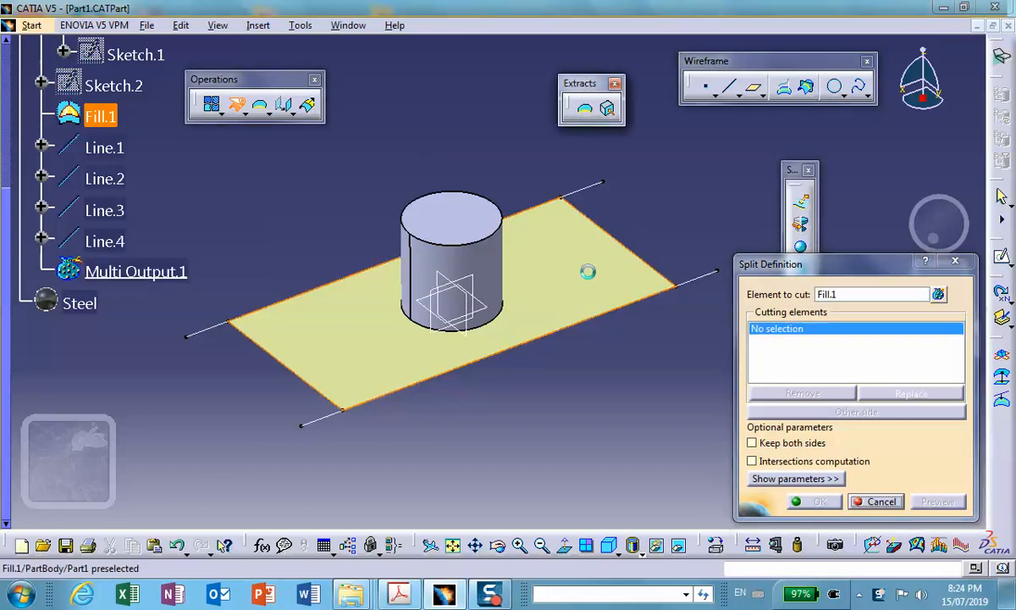
click(477, 292)
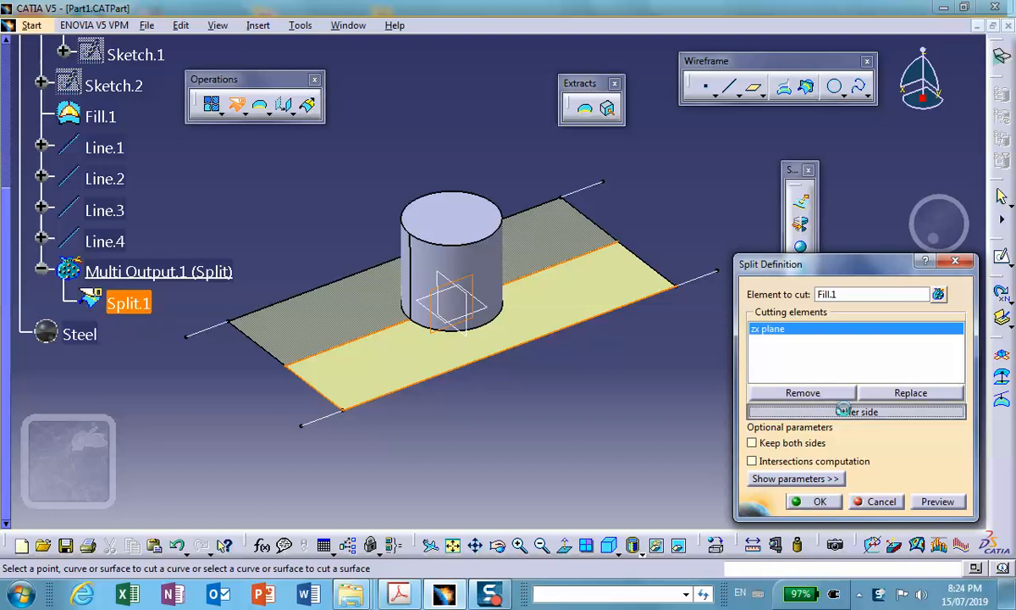
click(845, 413)
click(810, 501)
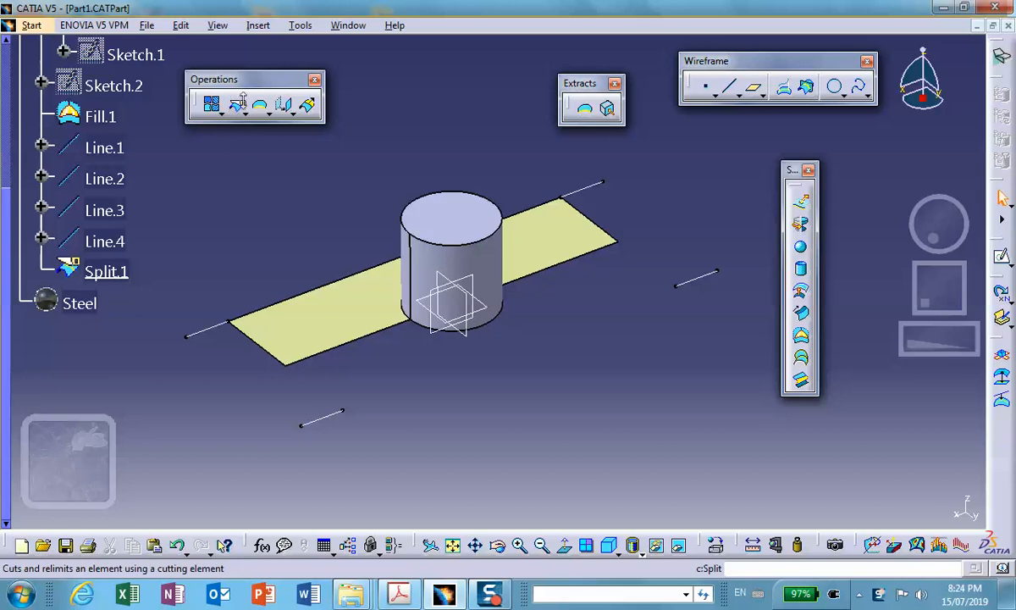
Switch to Part Design and split the solid cylinder with the zx plane, keeping the half over the remaining surface
click(1003, 56)
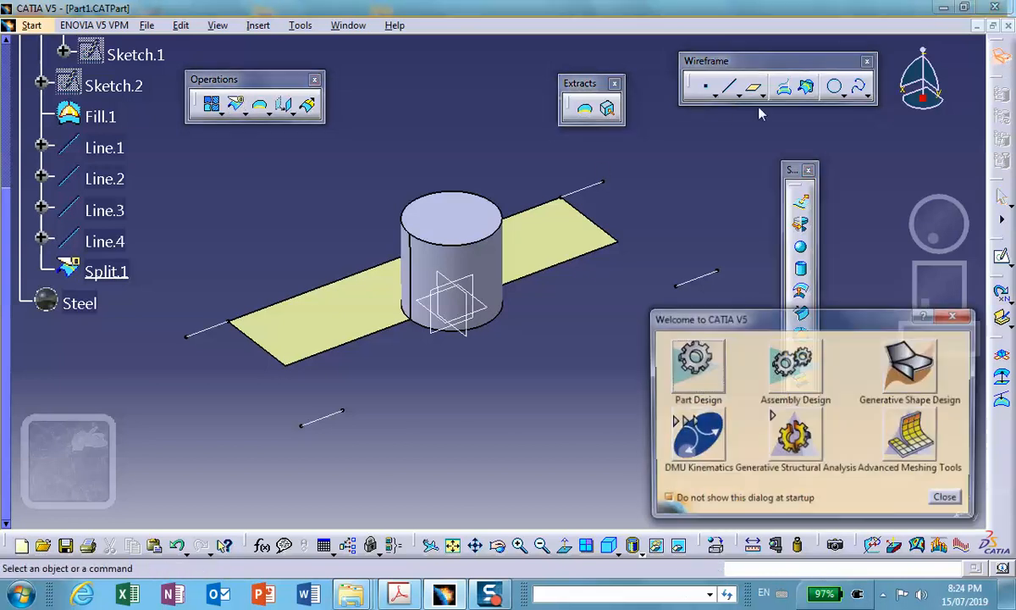
click(694, 360)
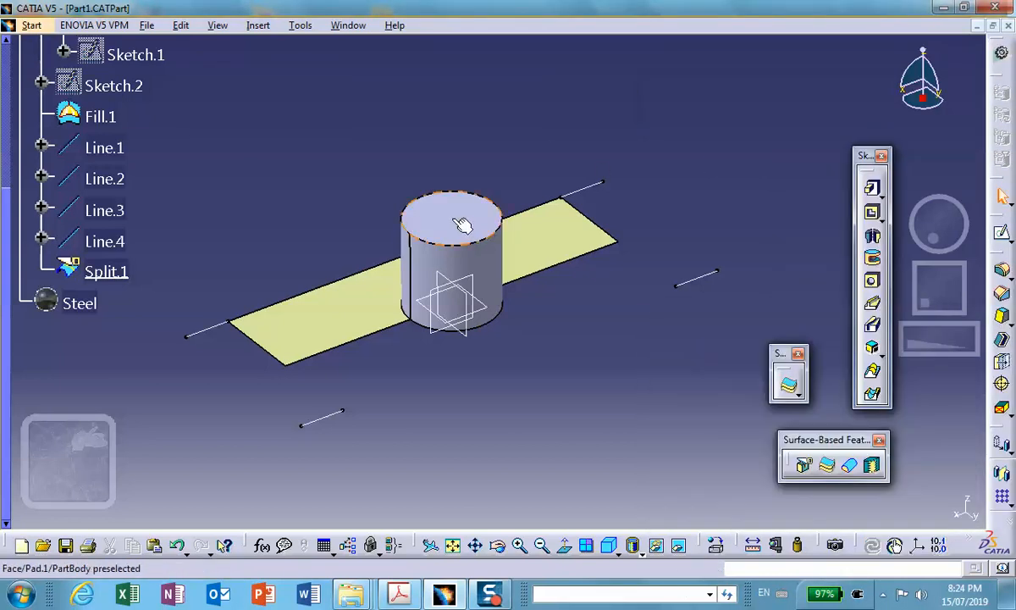
click(787, 381)
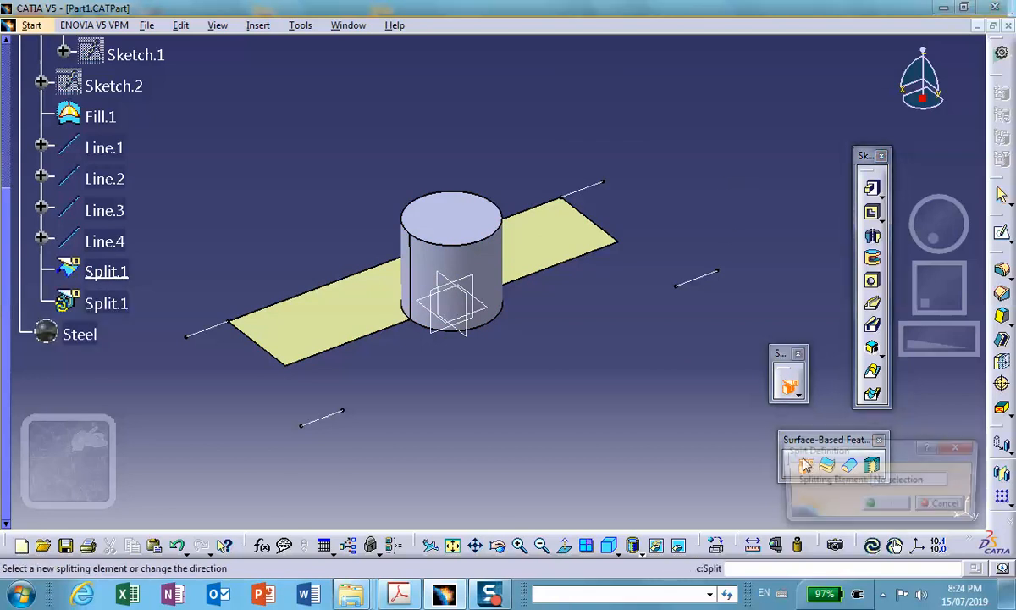
click(481, 284)
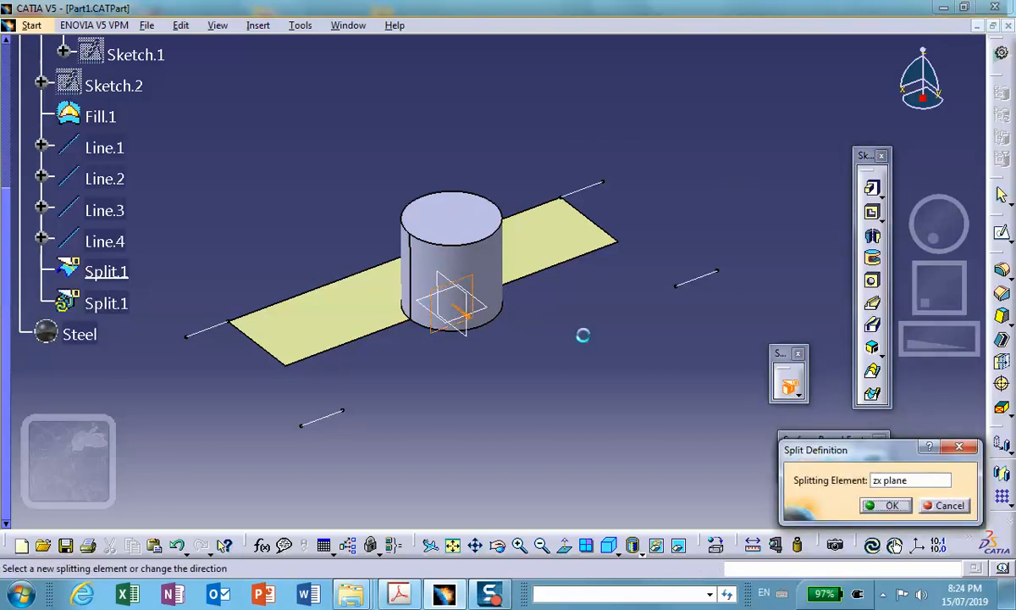
click(468, 318)
click(886, 504)
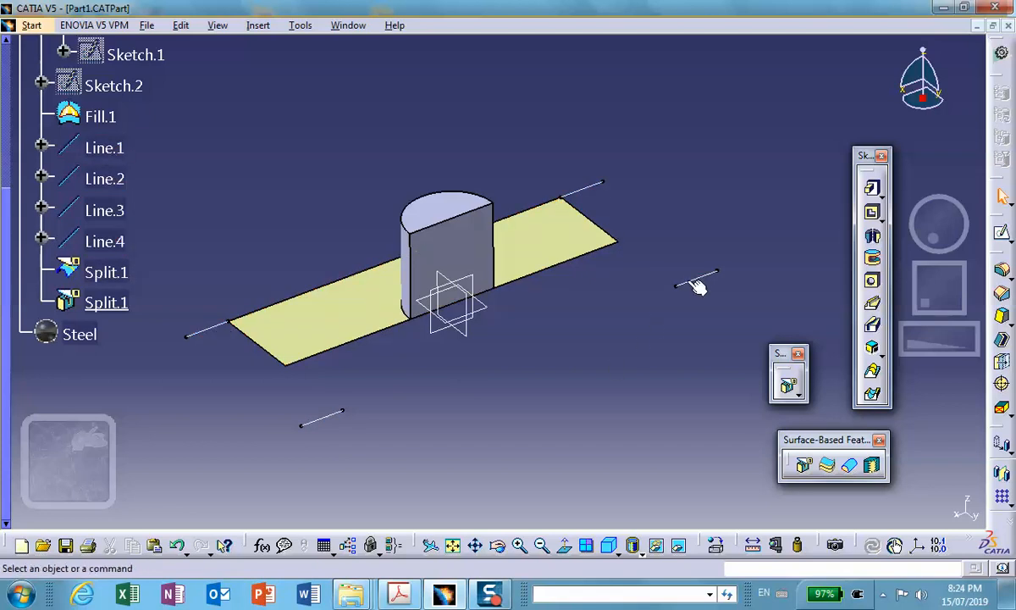
Open the part in Generative Structural Analysis with a new Static Analysis case
middle_drag(554, 345, 637, 328)
scroll(677, 335, down, 2)
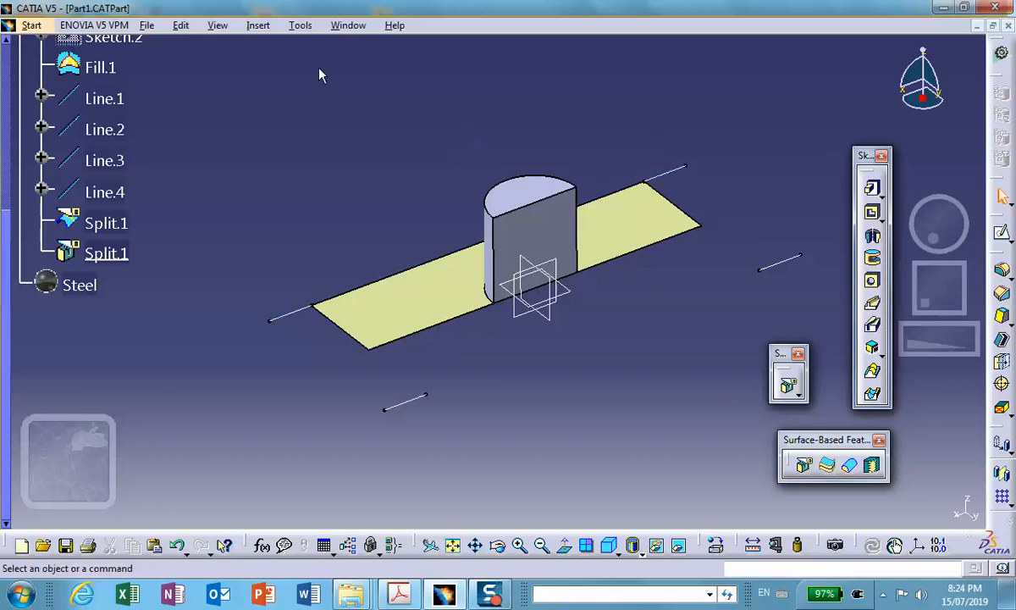
click(32, 26)
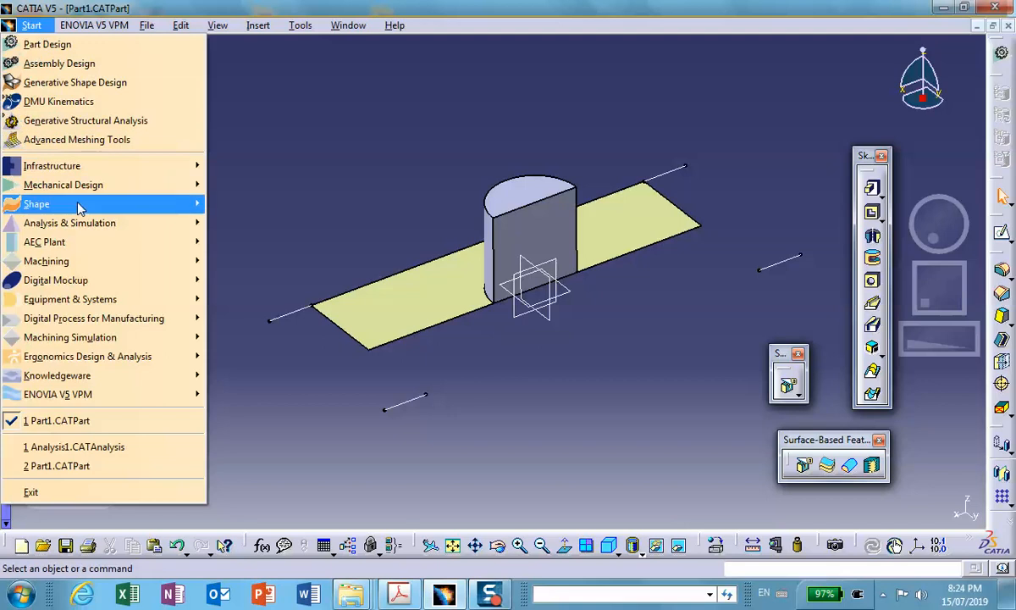
mouse_move(84, 241)
click(246, 242)
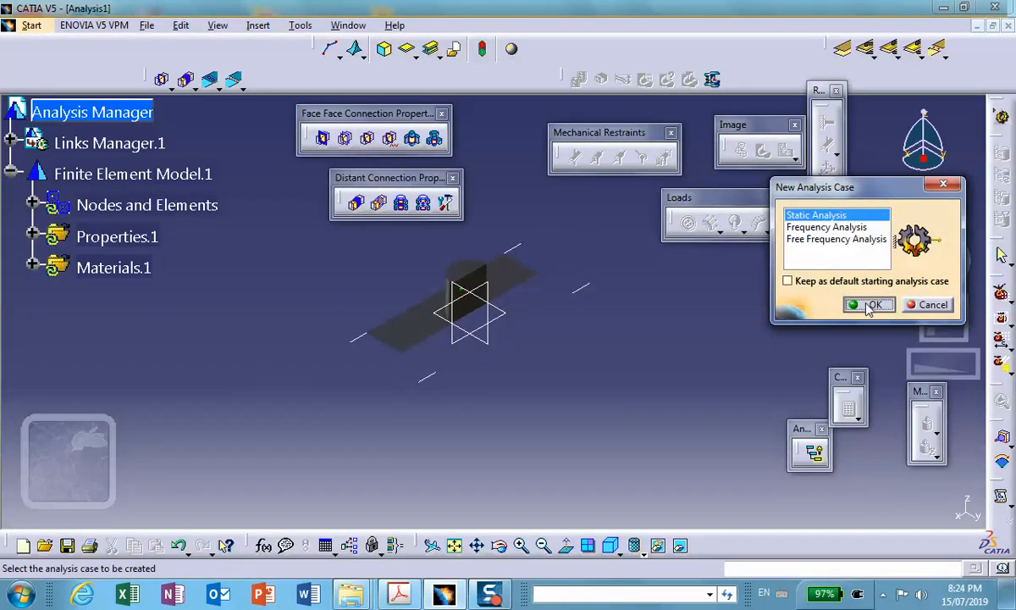
click(868, 307)
Set the analysis view to display the geometry shaded with edges
middle_drag(579, 411, 588, 322)
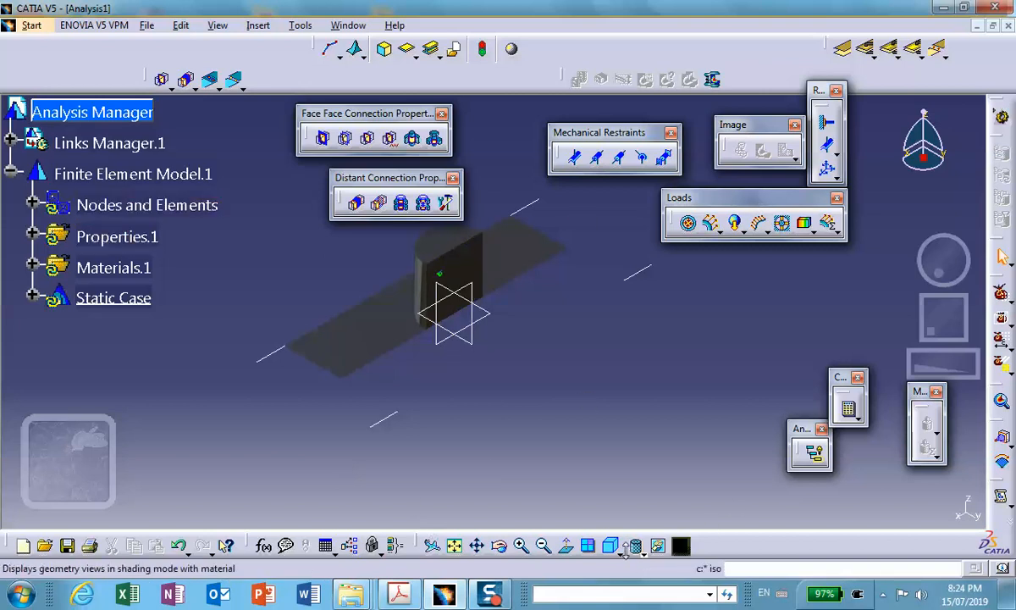
click(643, 553)
click(658, 474)
middle_drag(599, 440, 603, 311)
mouse_move(373, 286)
middle_down()
mouse_move(416, 341)
mouse_move(412, 379)
middle_up()
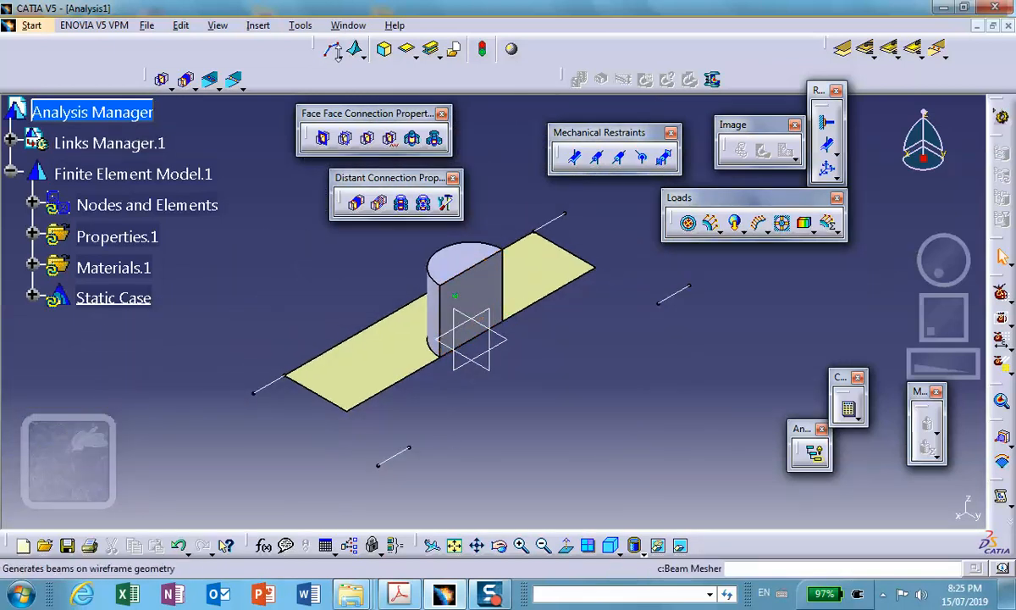
Apply an OCTREE triangle mesh with linear elements and 0.08 in absolute sag to the split surface
click(337, 51)
click(332, 76)
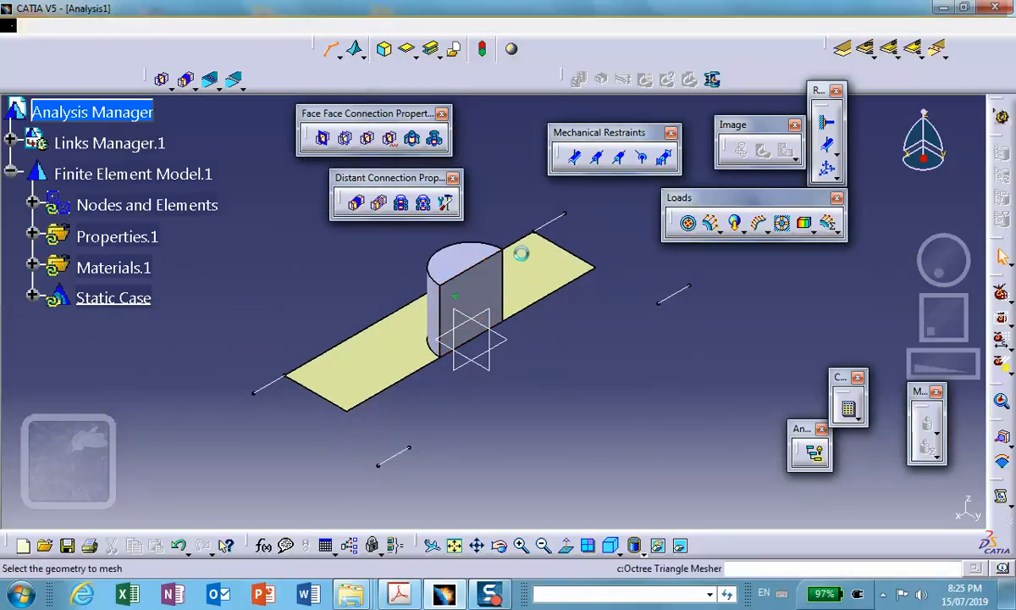
click(537, 273)
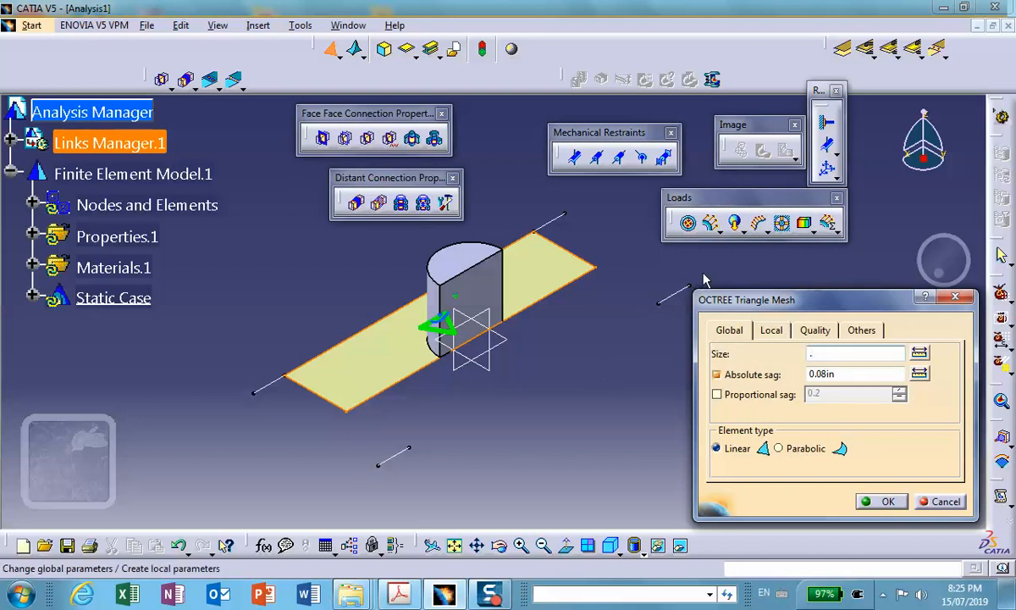
click(885, 502)
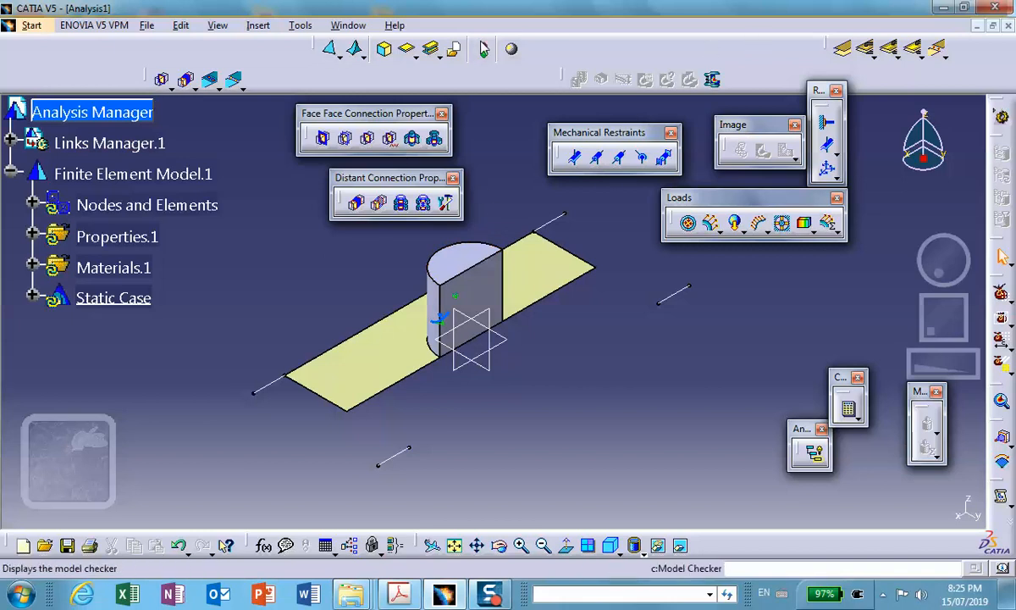
Assign a 2D property with 0.1 in thickness to the split surface
click(407, 50)
click(531, 266)
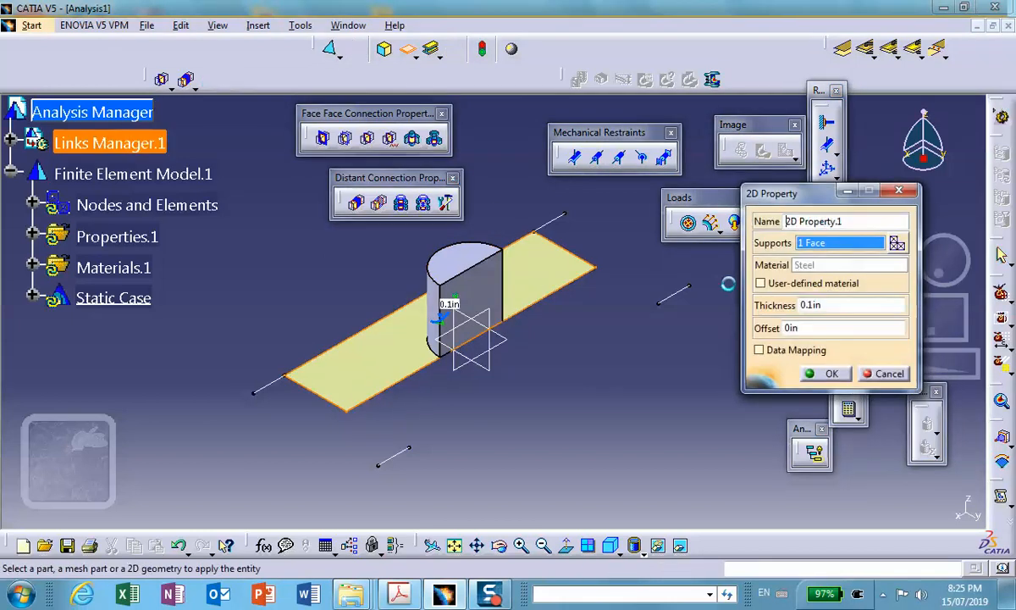
click(825, 373)
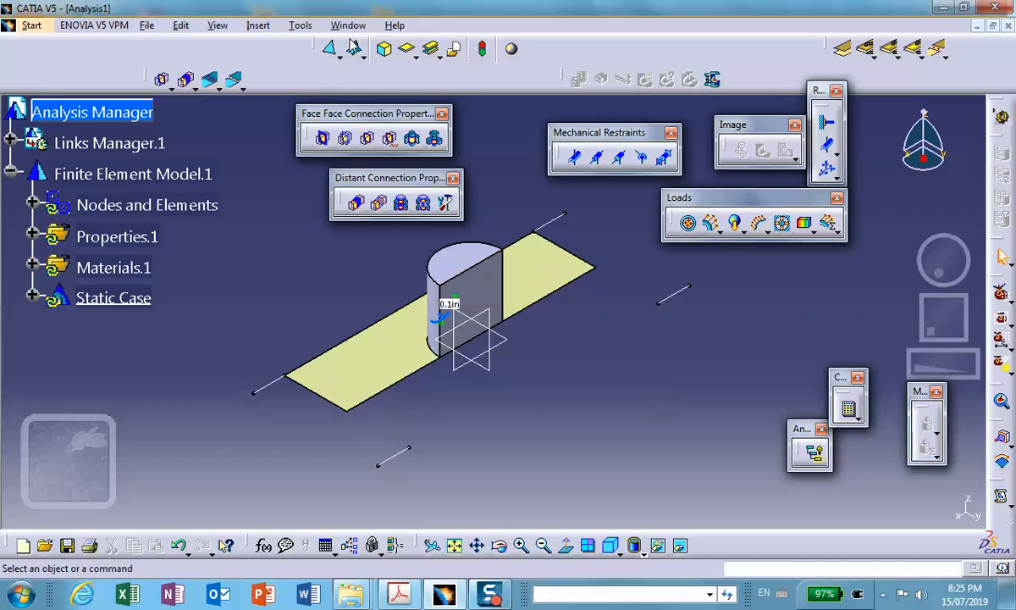
Create beam meshes with 0.2 in element size on the two lines extending from the ends of the surface's outer edge
click(342, 54)
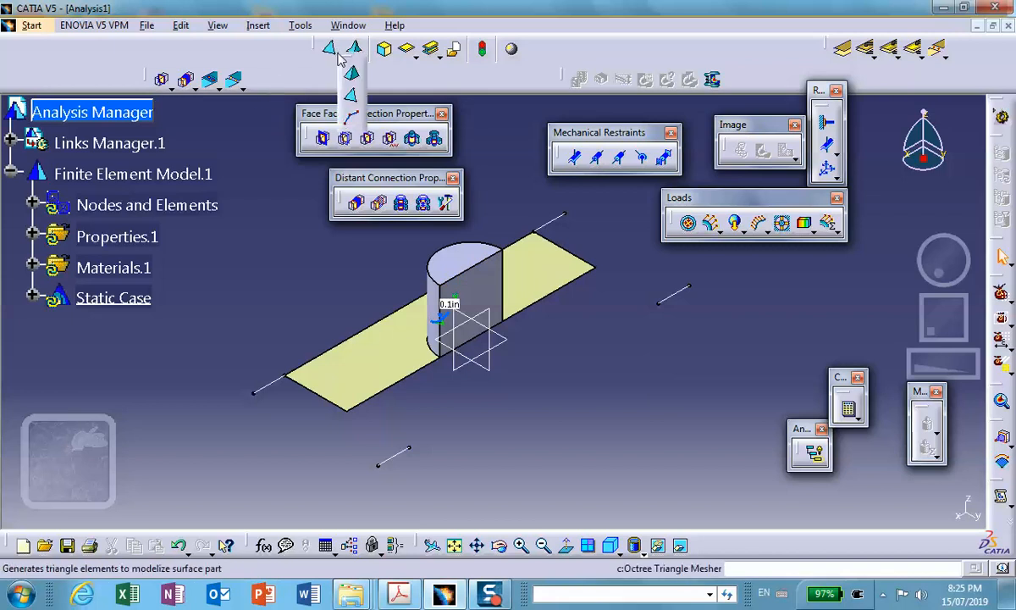
click(343, 118)
click(556, 217)
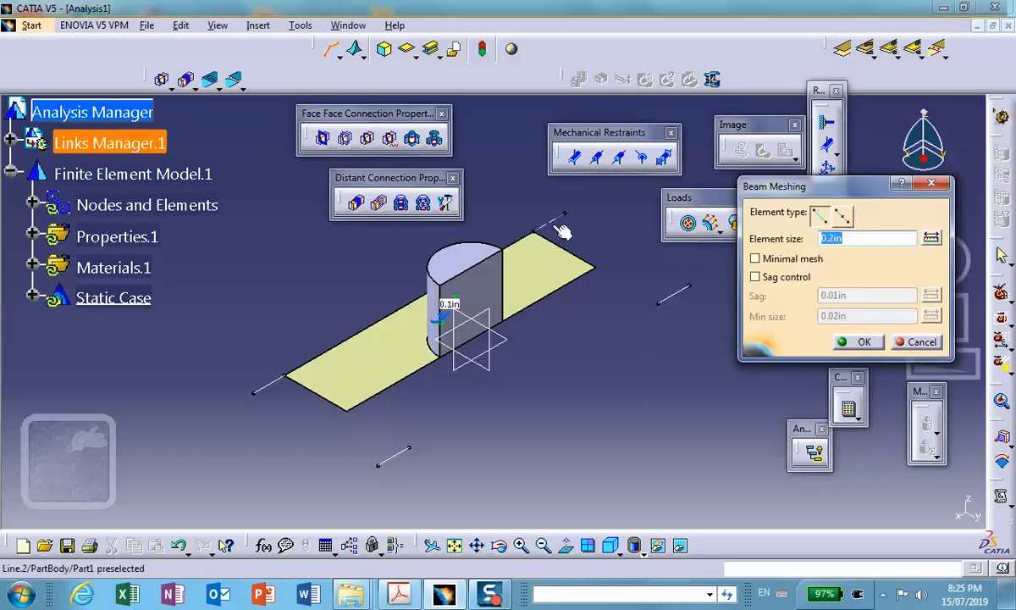
click(856, 346)
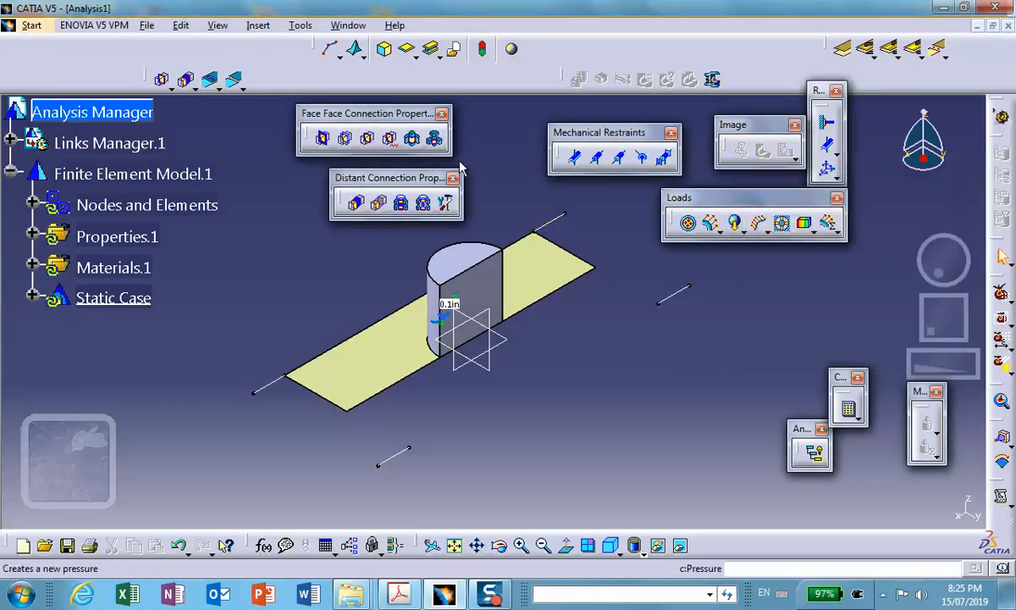
click(355, 50)
click(268, 385)
click(271, 383)
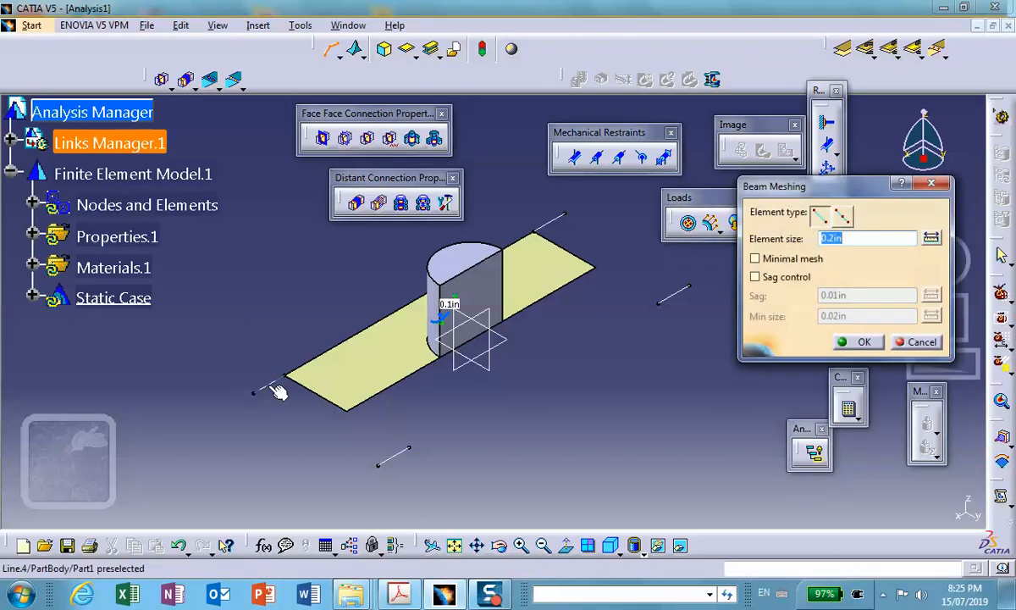
click(851, 342)
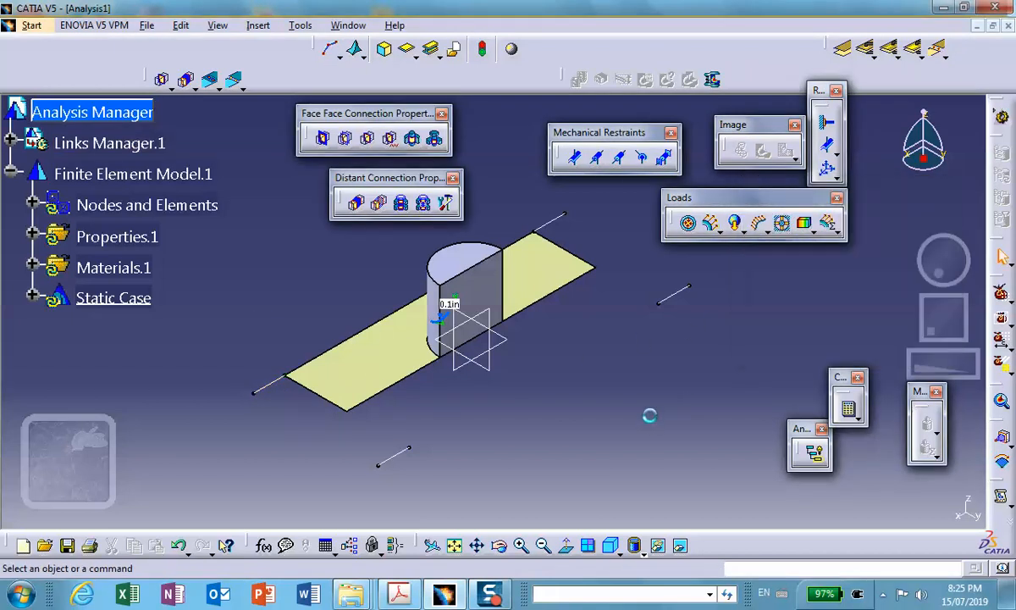
Assign a cylindrical beam 1D property to each of the two meshed lines
click(432, 50)
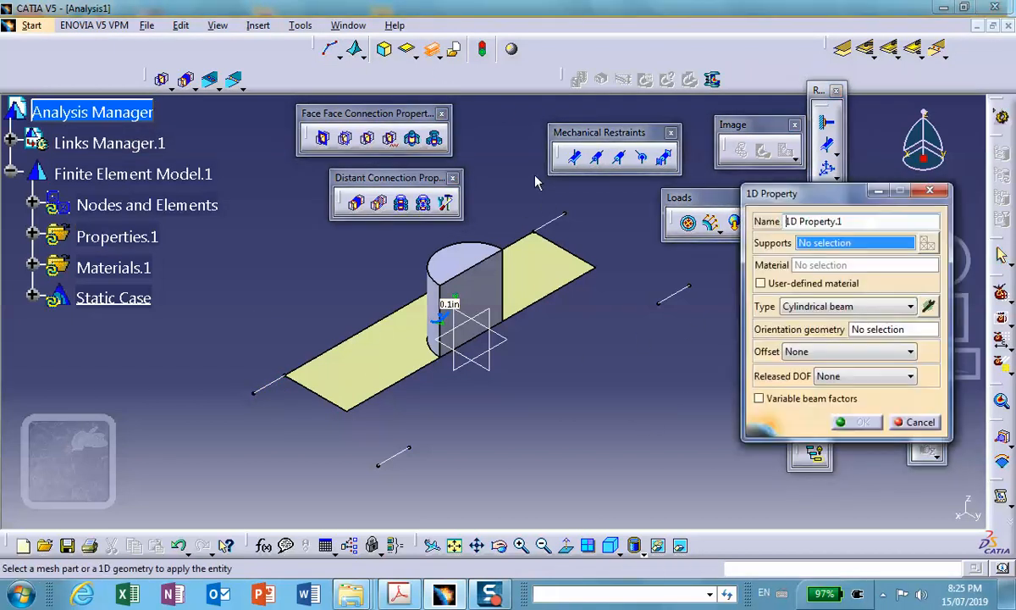
click(552, 219)
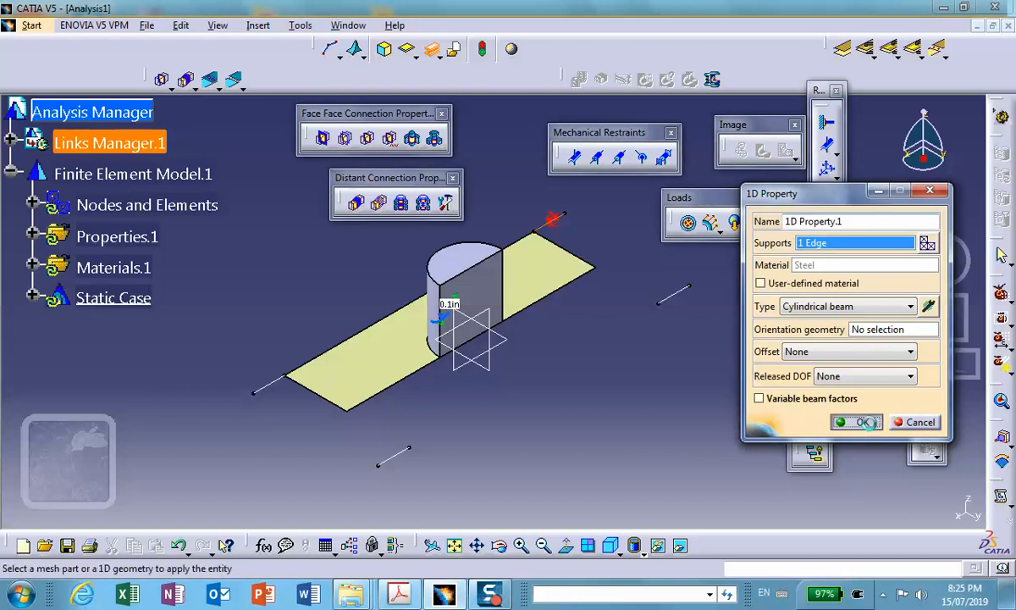
click(861, 422)
click(430, 50)
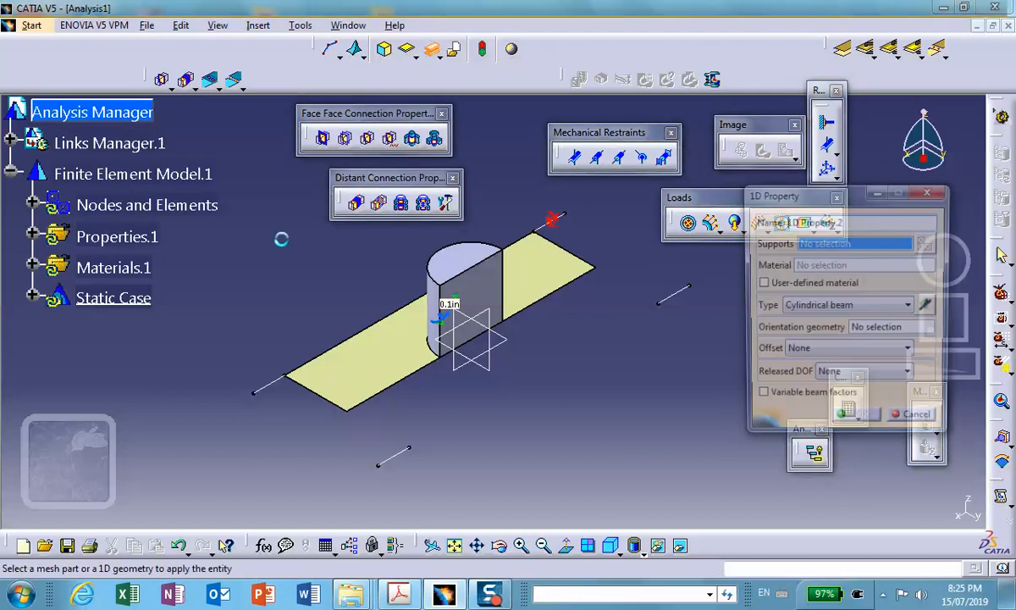
click(265, 386)
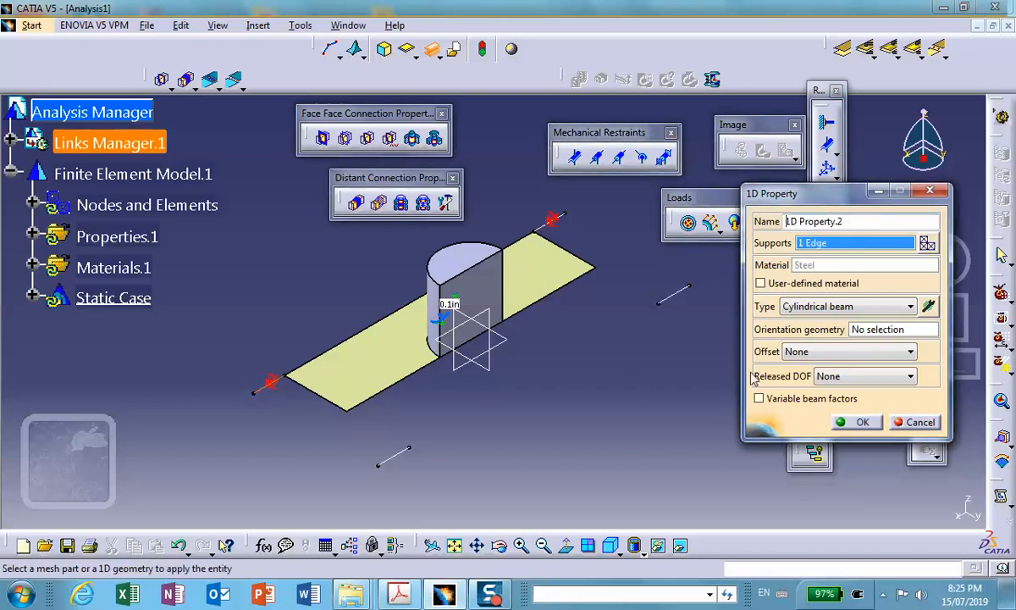
click(844, 421)
Apply a user-defined restraint to the surface's cut edge, restraining only Translation 2, Rotation 1 and Rotation 3
middle_drag(629, 390, 634, 365)
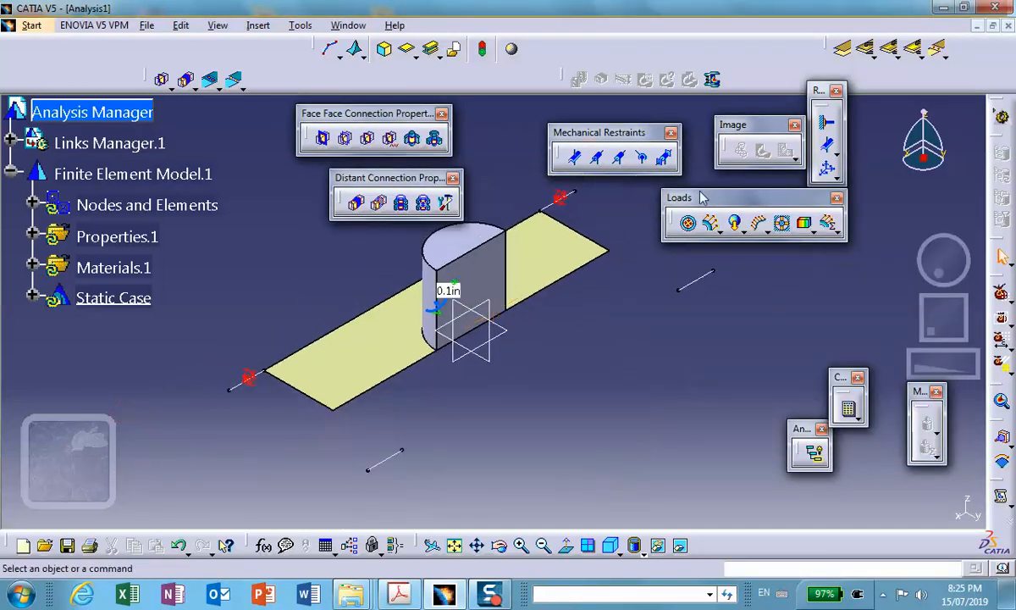
click(826, 168)
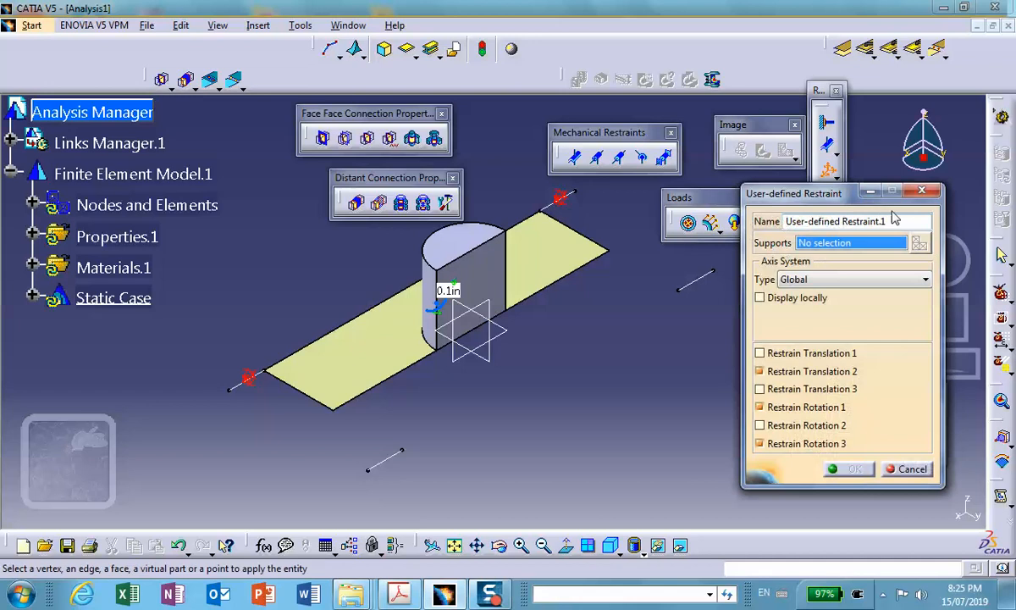
click(760, 371)
click(760, 406)
click(759, 445)
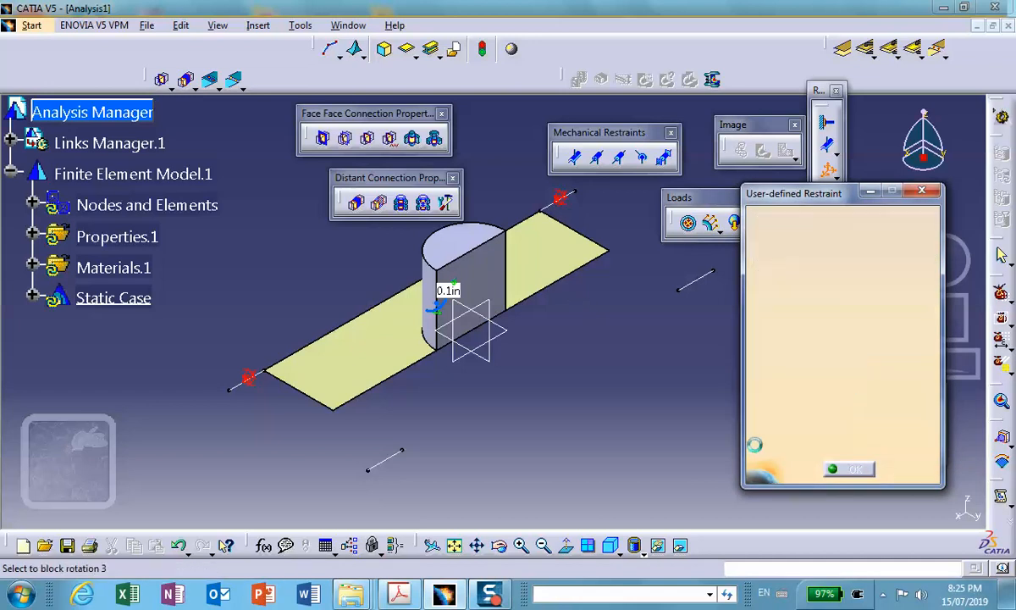
click(539, 289)
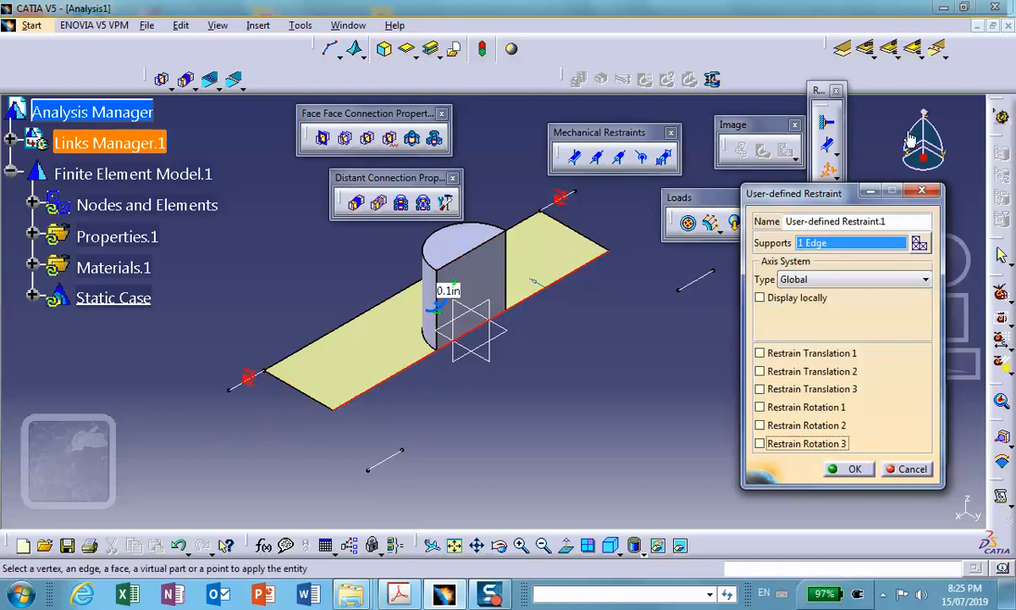
click(760, 372)
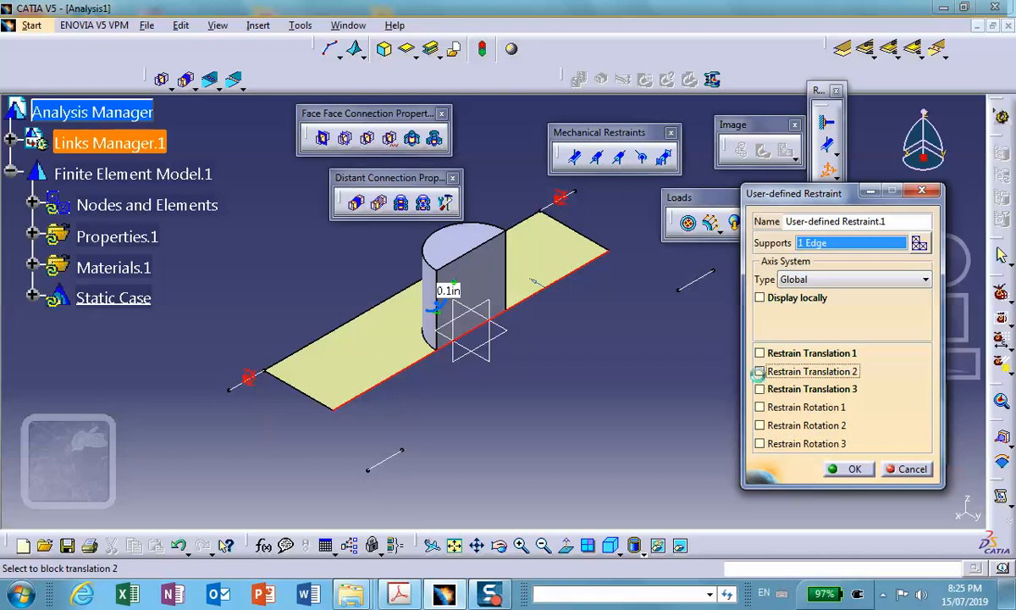
click(760, 407)
click(760, 444)
click(853, 469)
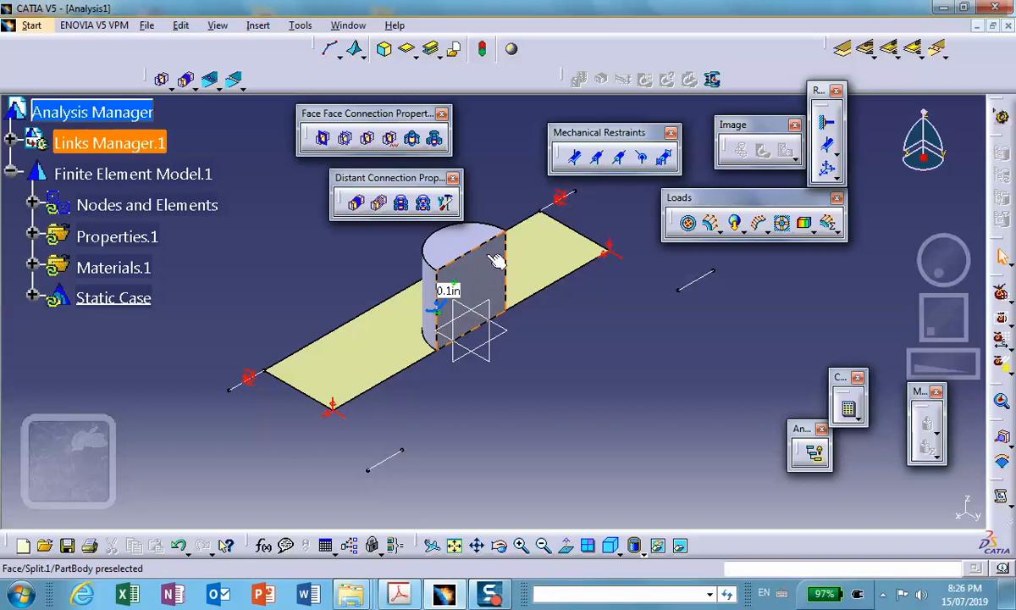
Apply a surface slider restraint to the flat symmetry cut face of the half cylinder
click(826, 146)
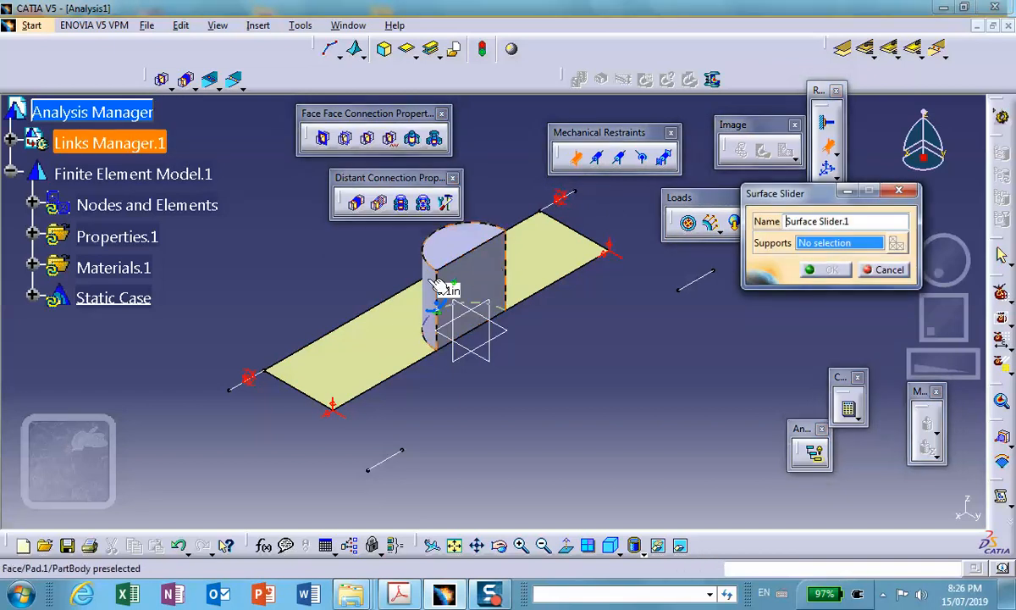
click(493, 269)
click(827, 269)
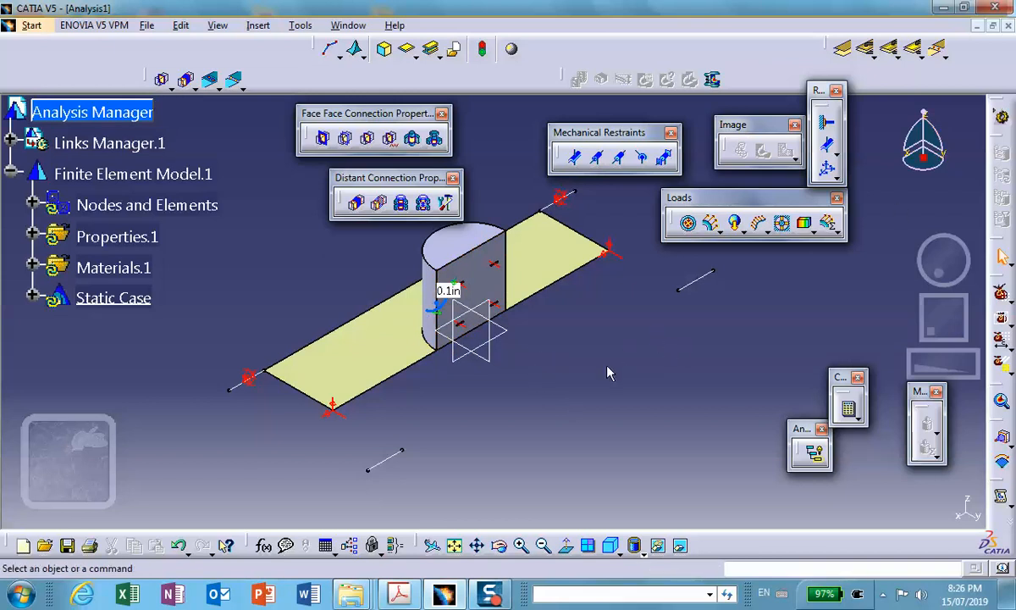
Start a general analysis connection, hide the plate surface, and use the near beam line's inner end vertex as the first component
middle_drag(607, 374, 608, 345)
middle_drag(546, 370, 728, 360)
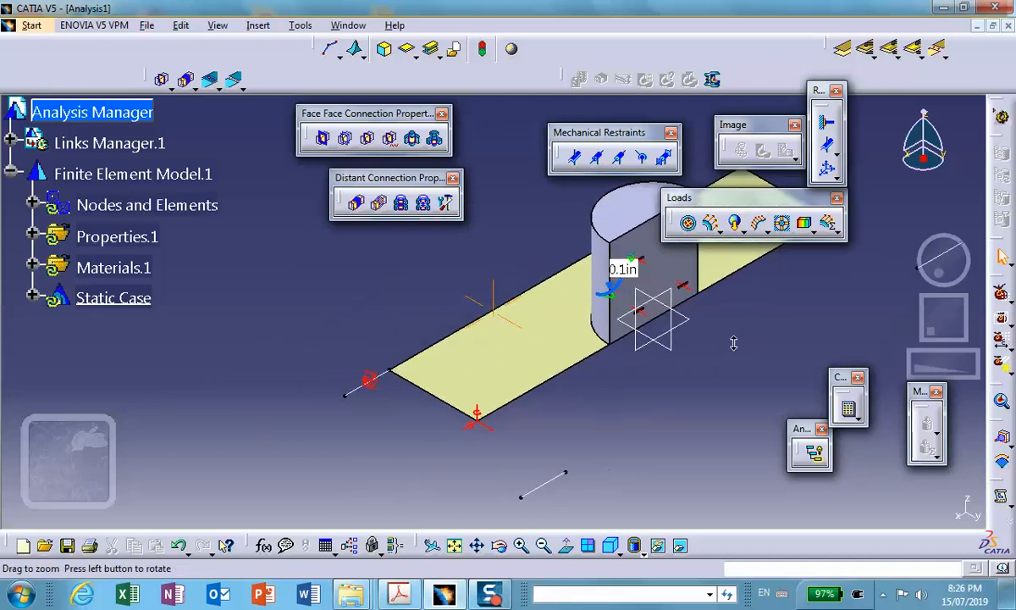
click(843, 48)
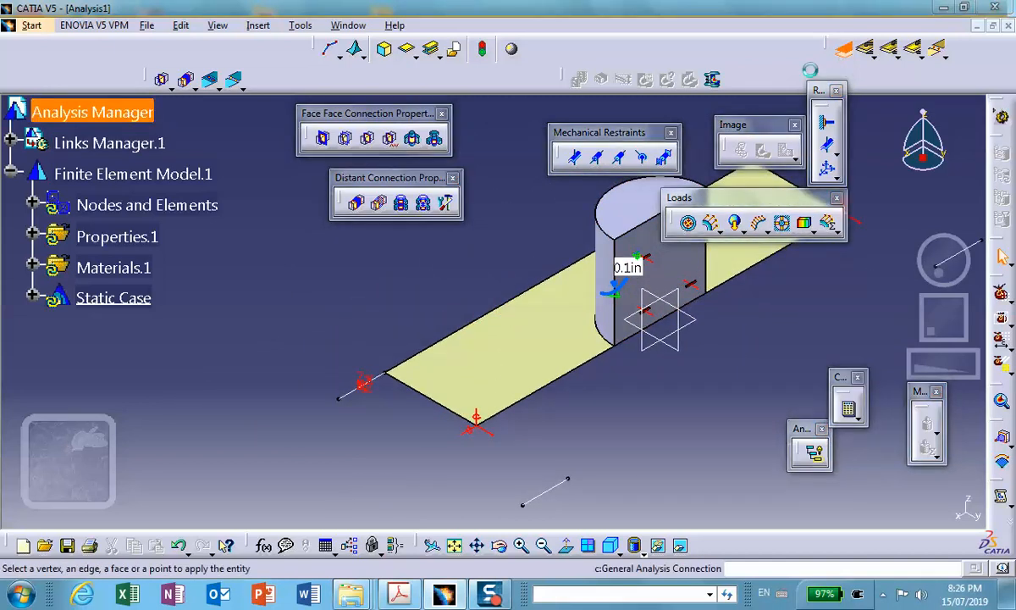
right_click(413, 379)
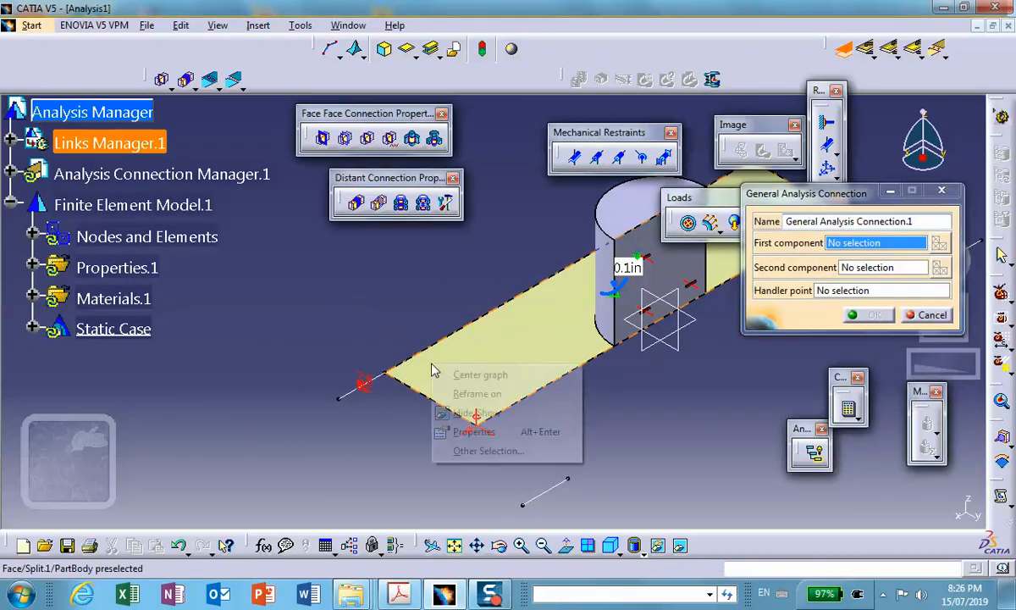
click(470, 412)
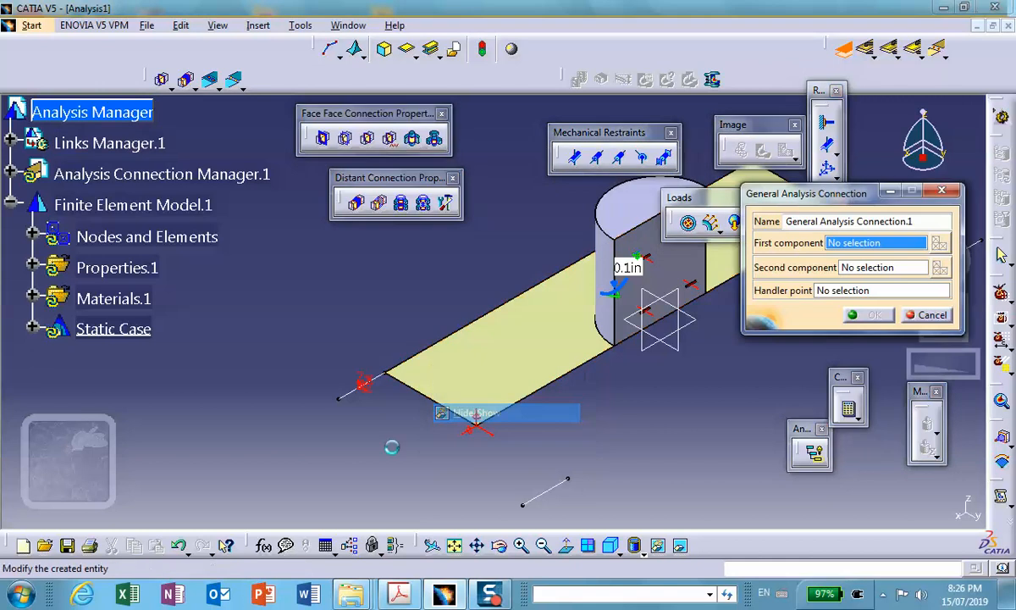
click(385, 372)
click(865, 267)
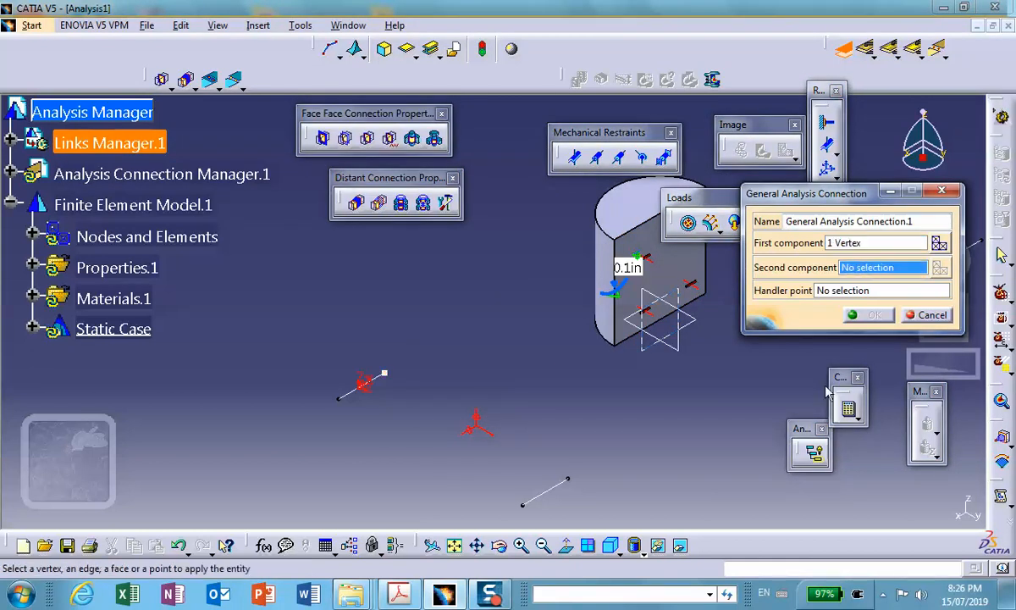
Bring the plate surface back from the hidden space and return to the visible space
click(680, 545)
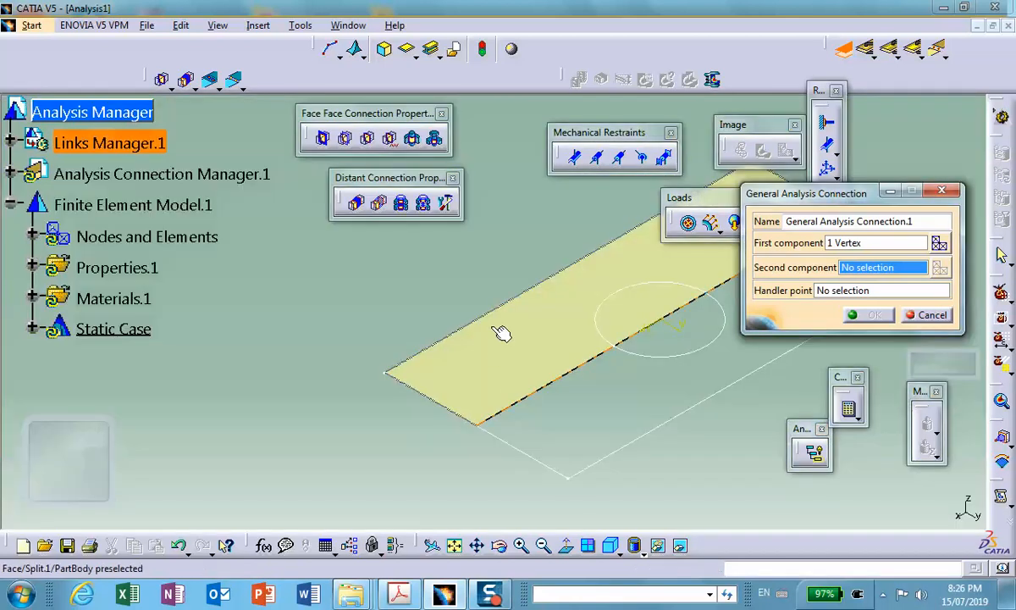
right_click(489, 390)
click(558, 440)
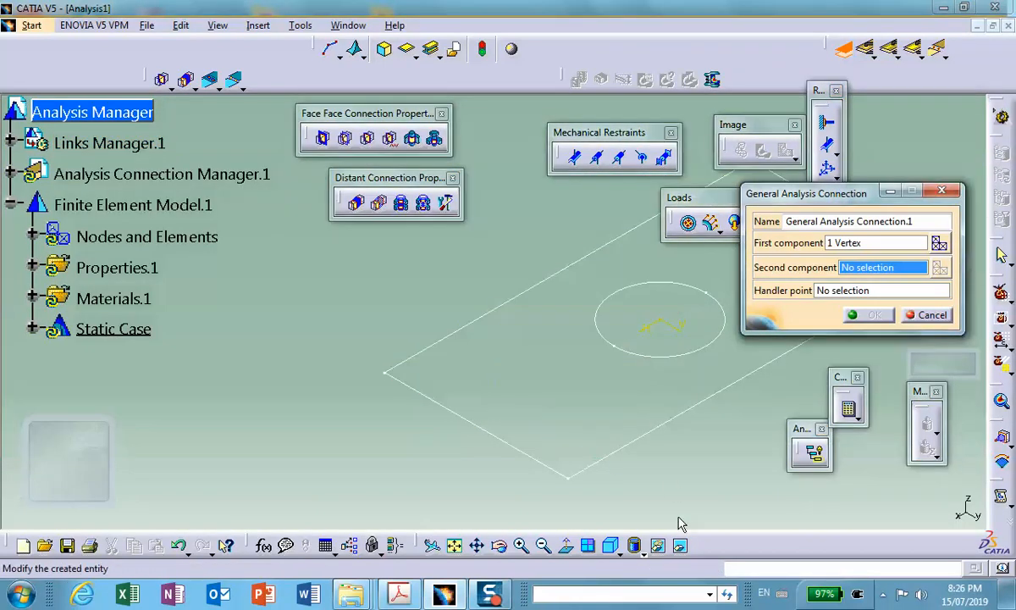
click(680, 545)
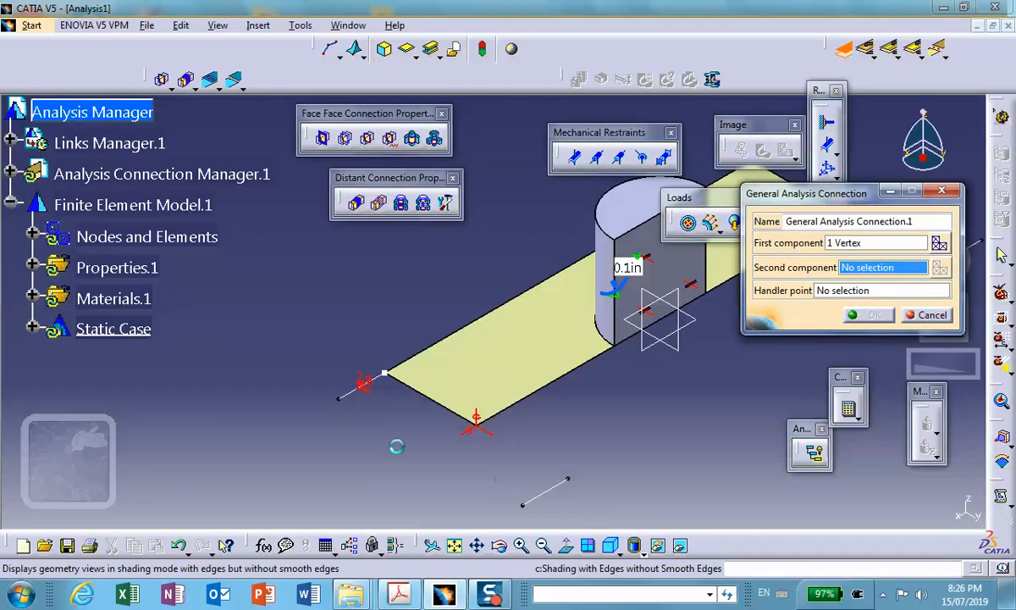
Hide the near beam line and its end point, and complete the connection with the plate surface's coincident corner vertex as second component
right_click(385, 382)
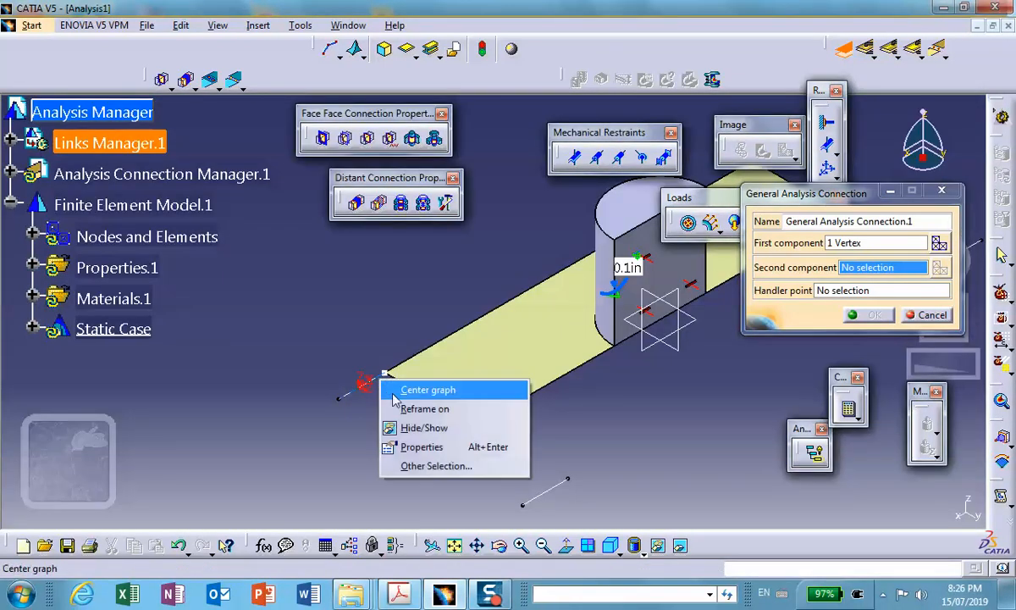
click(418, 428)
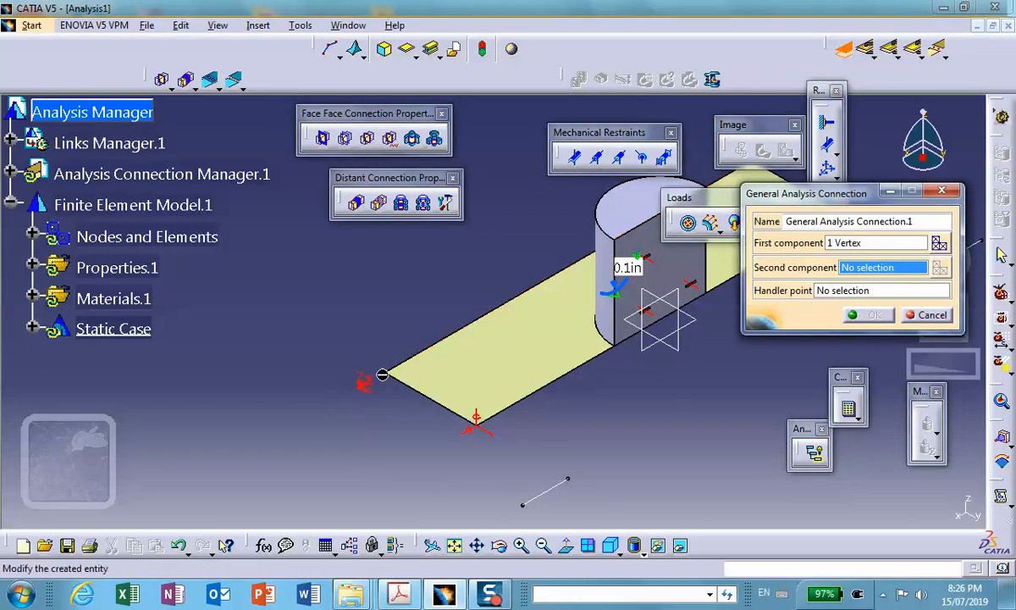
right_click(386, 375)
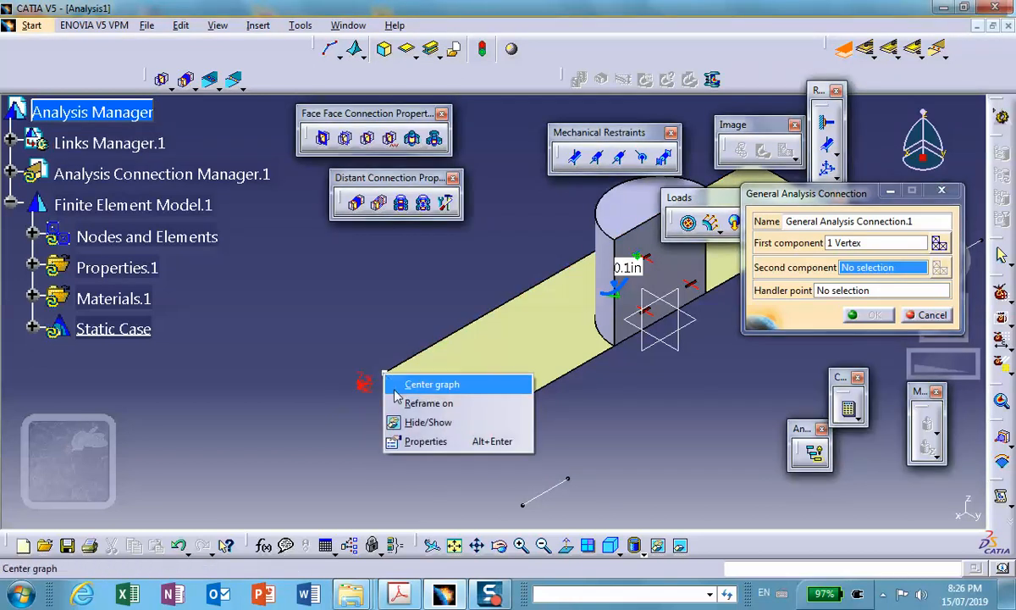
click(420, 422)
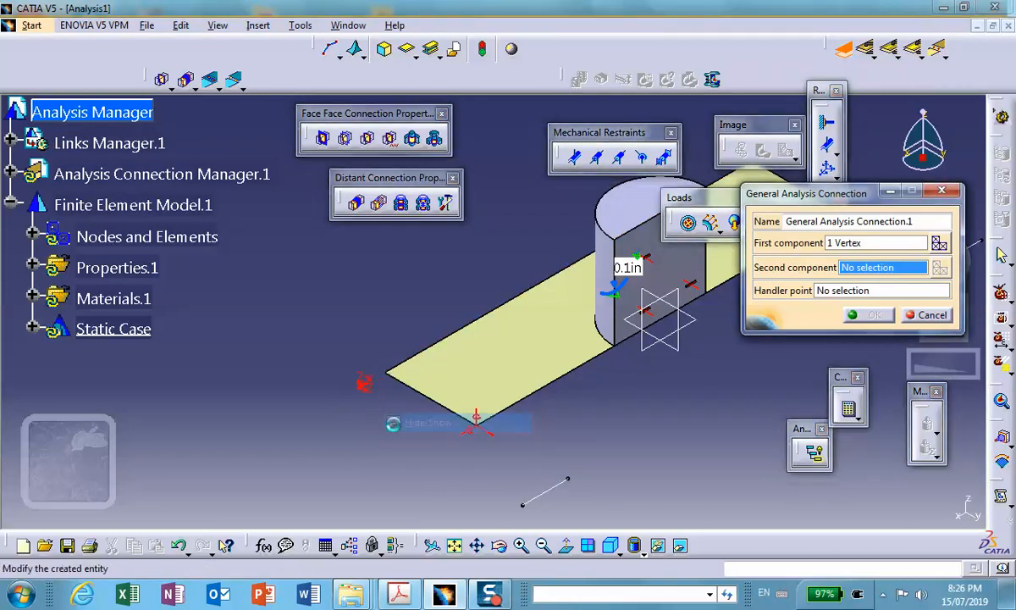
click(384, 375)
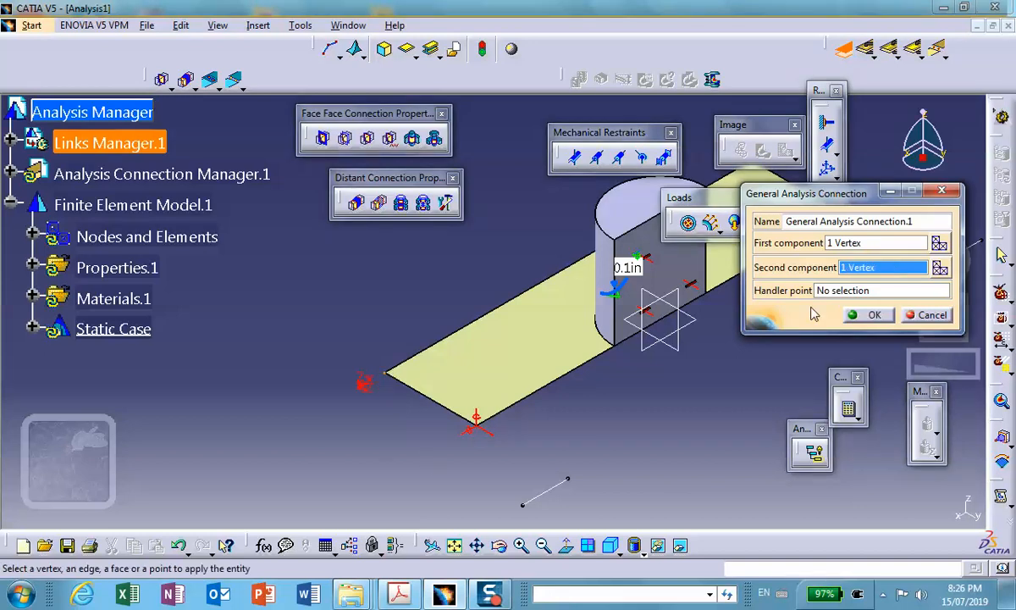
click(874, 315)
Start a second general analysis connection, hiding the plate surface to use the far beam line's inner end vertex as first component
middle_drag(702, 398, 526, 497)
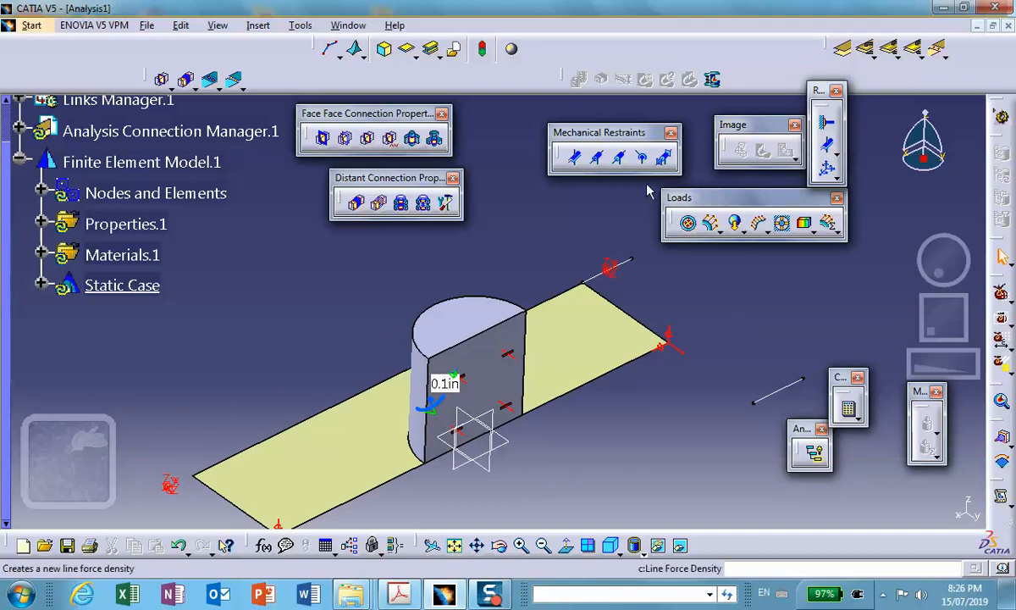
click(838, 51)
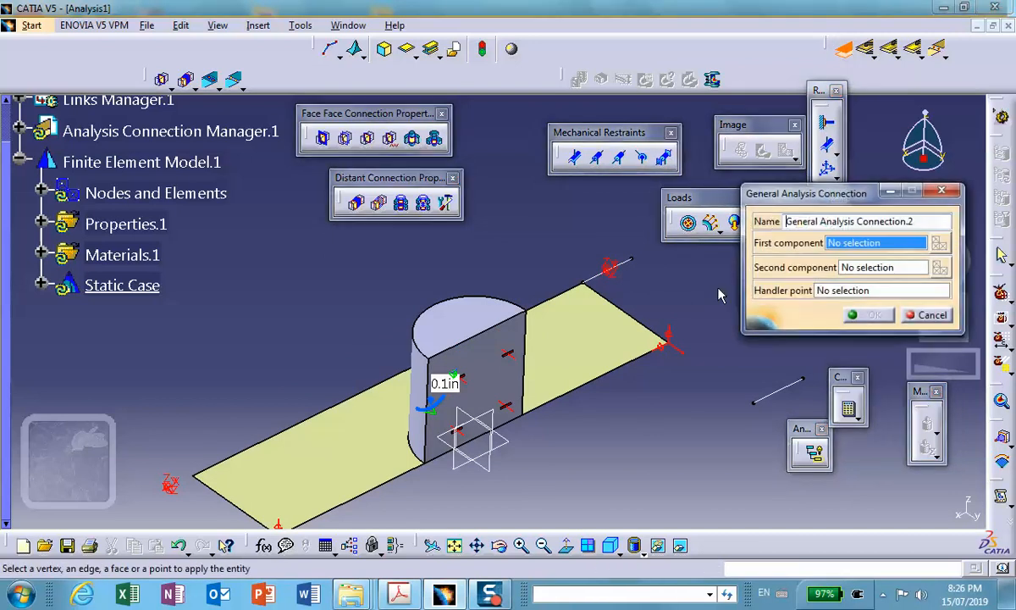
right_click(571, 332)
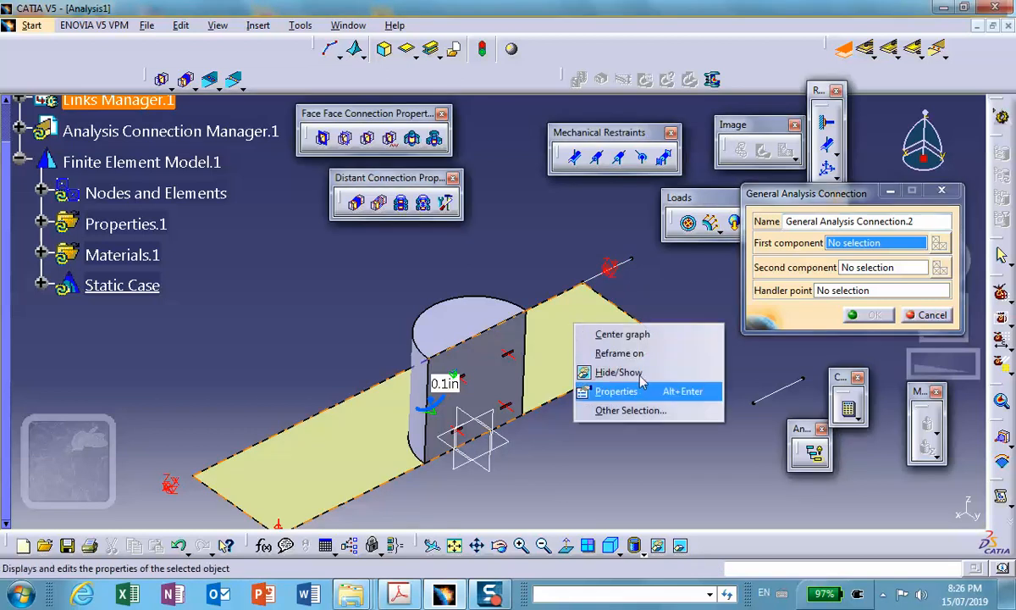
click(599, 366)
click(584, 283)
click(866, 267)
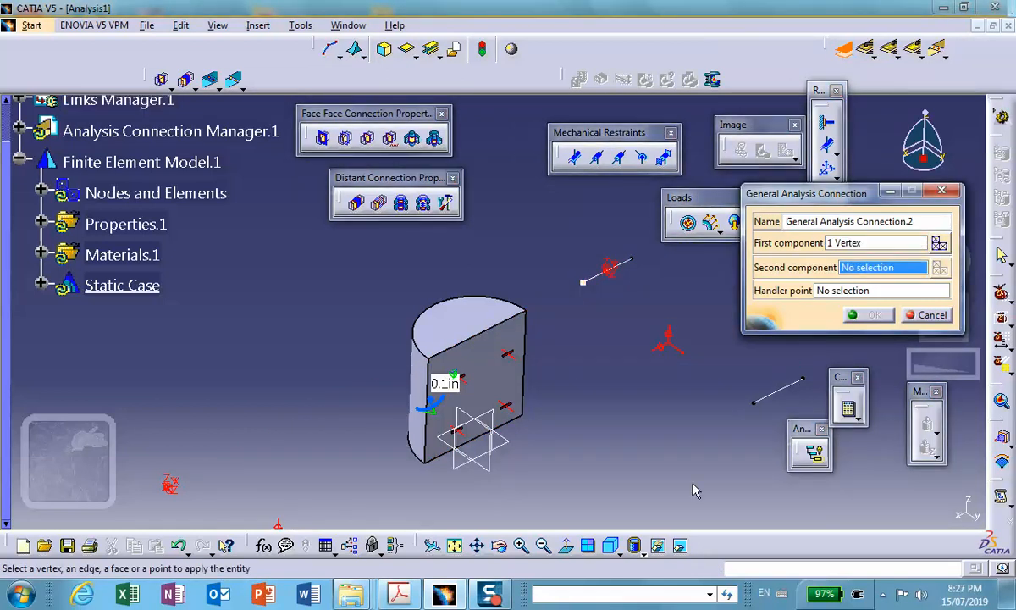
Restore the plate surface from the hidden space for the second connection
right_click(521, 370)
click(552, 416)
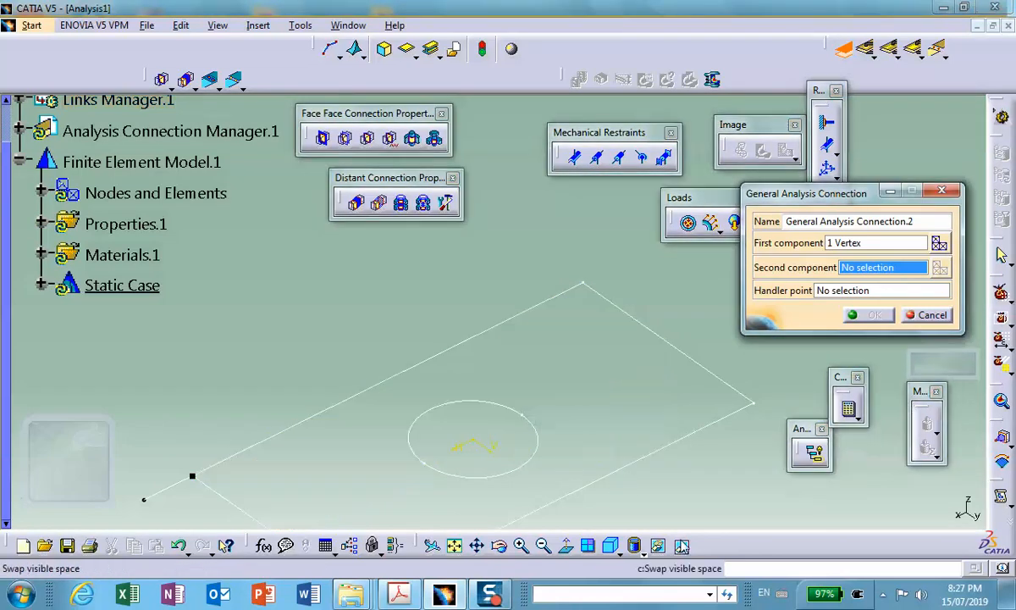
click(657, 545)
Hide the far beam line and its end point, and complete the connection with the plate surface's coincident corner vertex as second component
right_click(610, 279)
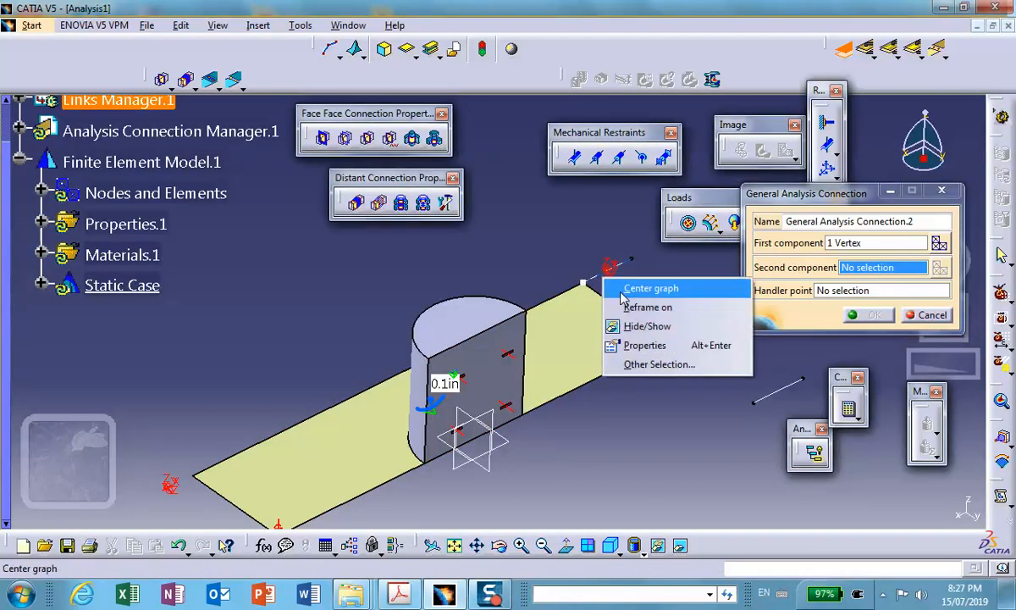
click(636, 326)
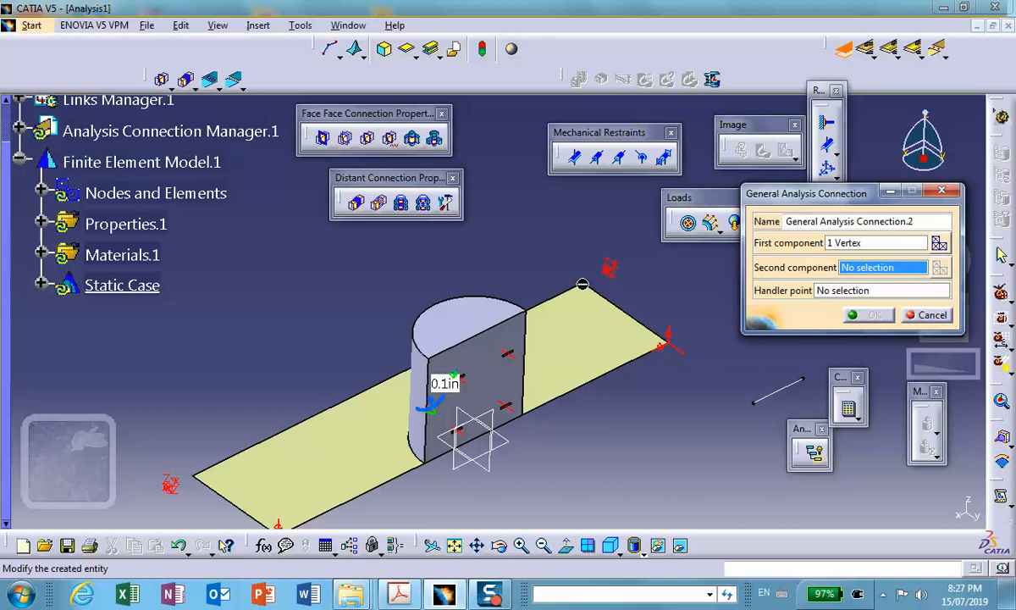
right_click(582, 285)
click(603, 332)
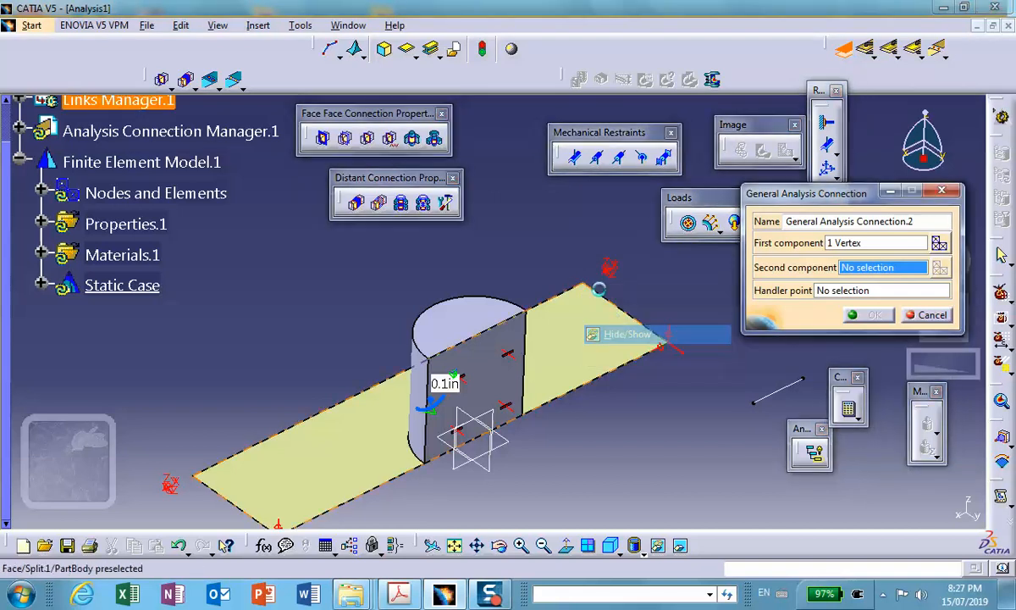
click(591, 286)
click(868, 314)
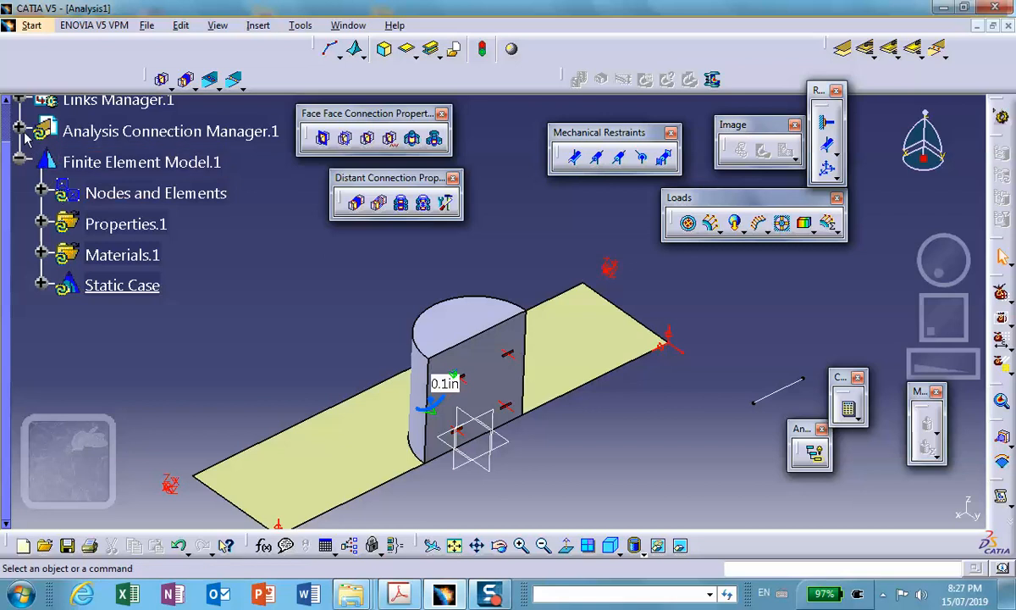
Assign a rigid connection property to each of General Analysis Connection.1 and General Analysis Connection.2, without specifying transmitted degrees of freedom
click(19, 129)
click(41, 161)
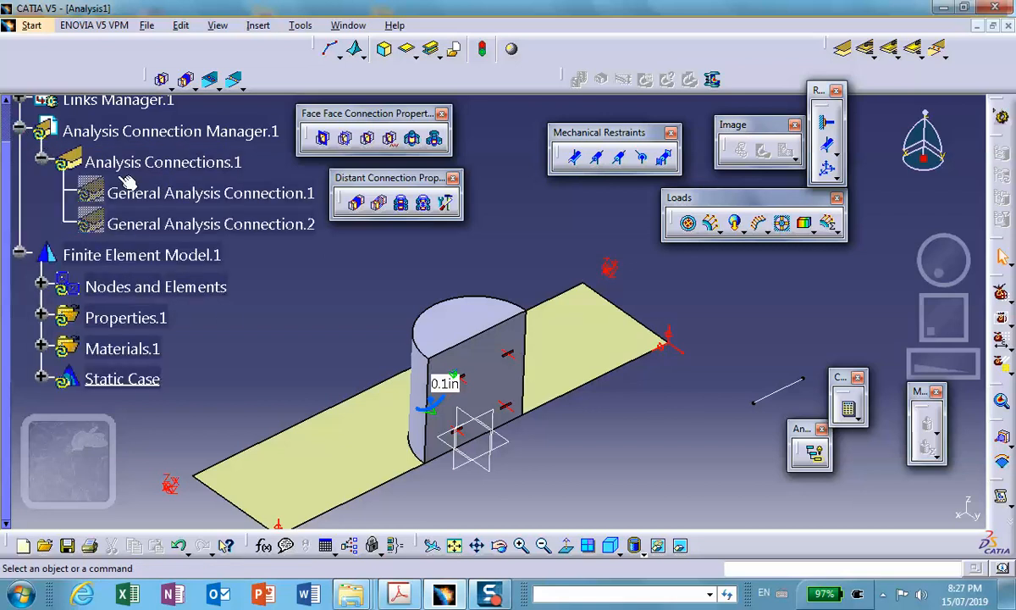
click(356, 202)
click(280, 195)
click(820, 284)
click(356, 203)
click(301, 225)
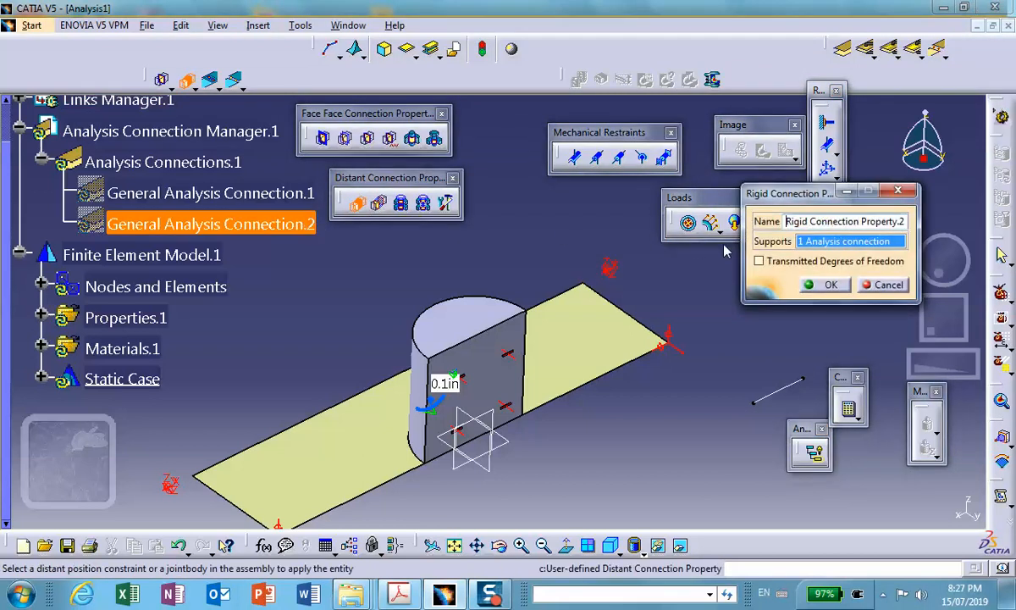
click(827, 285)
Start a third general analysis connection with the plate surface's face as first component, and hide the surface
mouse_move(625, 423)
middle_down()
mouse_move(601, 388)
mouse_move(609, 414)
middle_up()
click(601, 388)
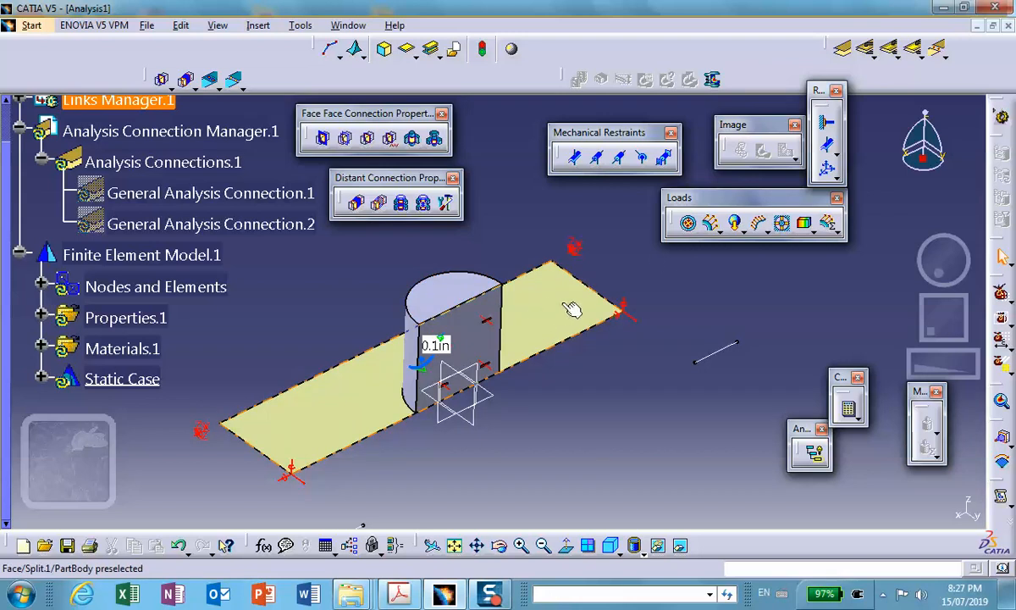
click(843, 49)
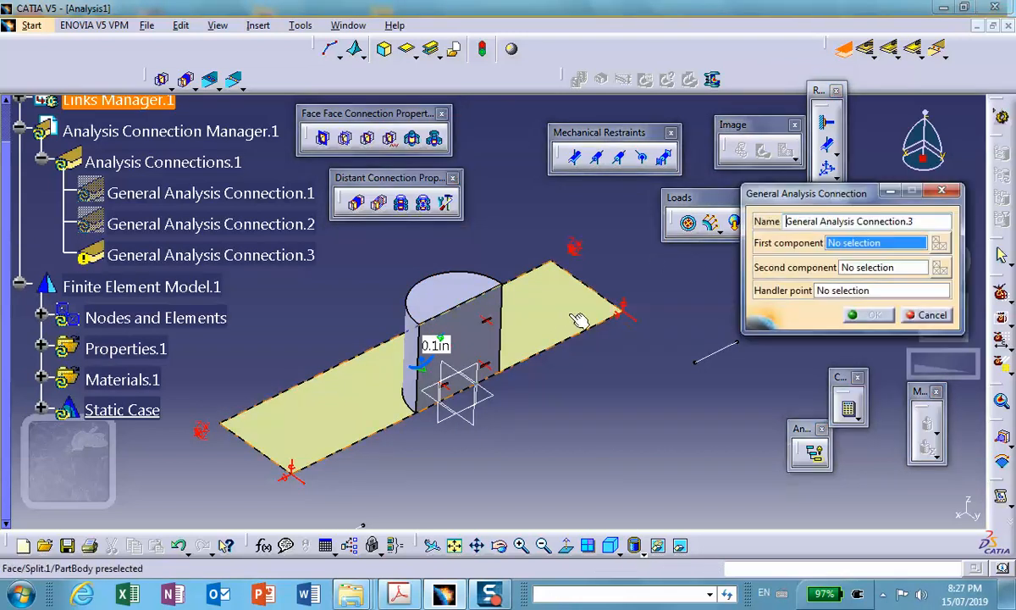
click(581, 323)
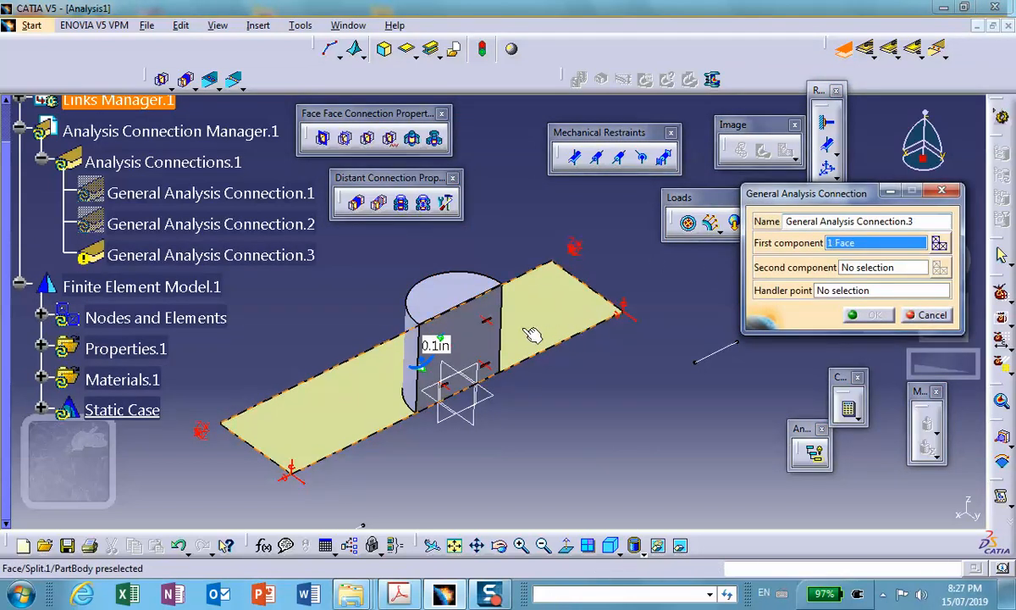
right_click(573, 312)
click(584, 353)
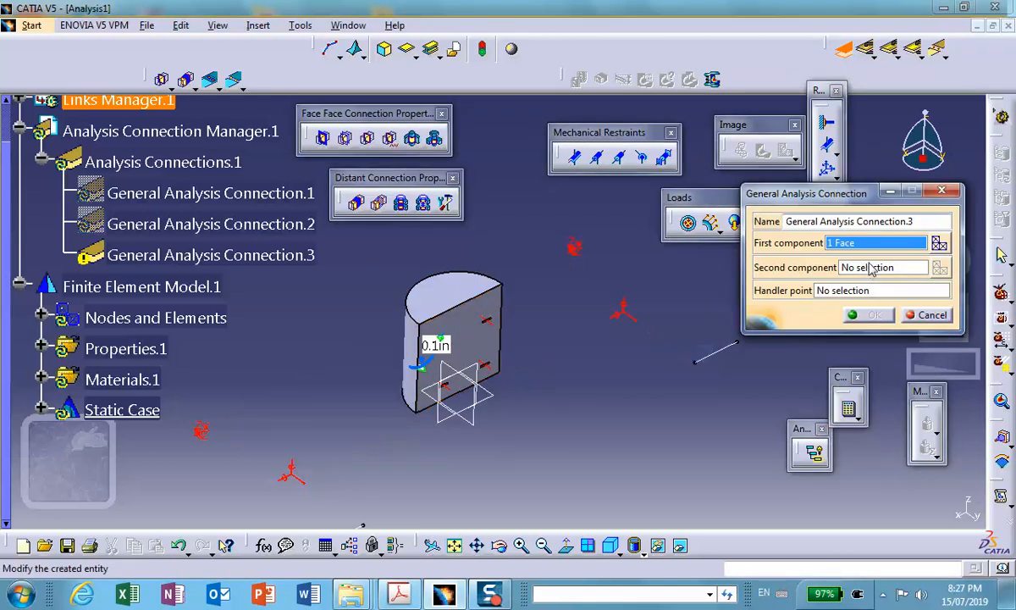
Set the half cylinder's bottom face as the second component and complete the third connection
click(871, 268)
middle_drag(645, 440, 523, 234)
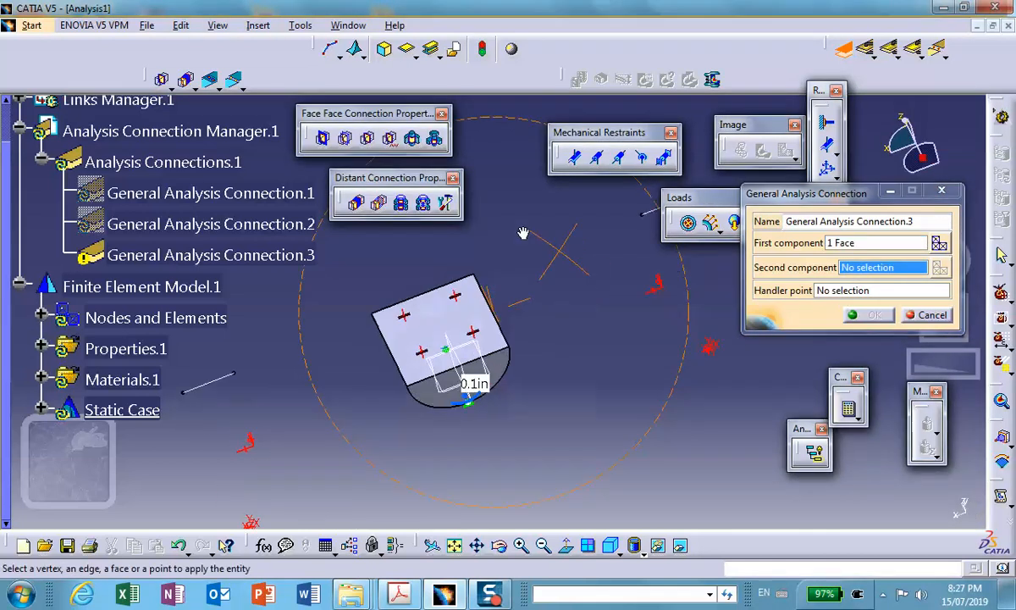
click(511, 368)
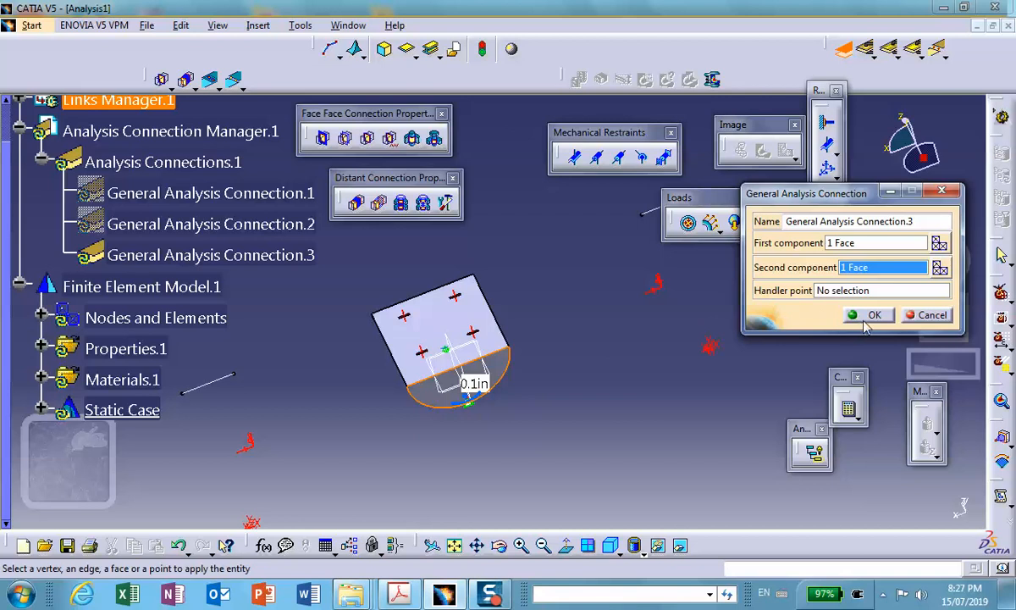
click(870, 316)
Make the hidden plate surface visible again alongside the half cylinder
middle_drag(585, 317, 430, 519)
middle_drag(463, 371, 421, 359)
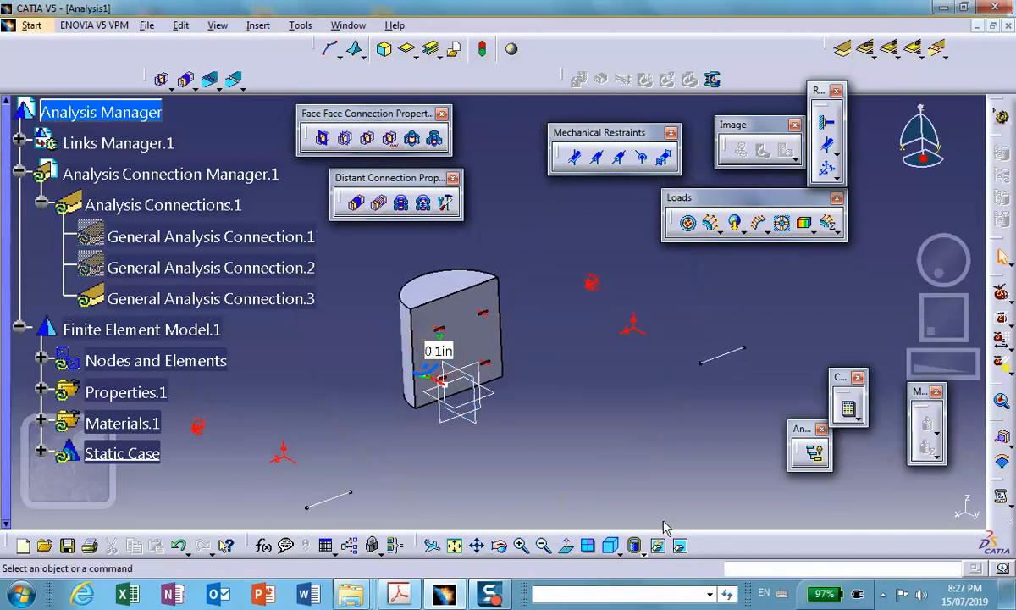
click(682, 549)
right_click(547, 330)
click(598, 378)
click(681, 545)
Apply an acceleration load to Part1's PartBody with components X -3858.268in_s2, Y 0 and Z 0 in the global axis system
middle_drag(585, 386, 699, 256)
click(737, 226)
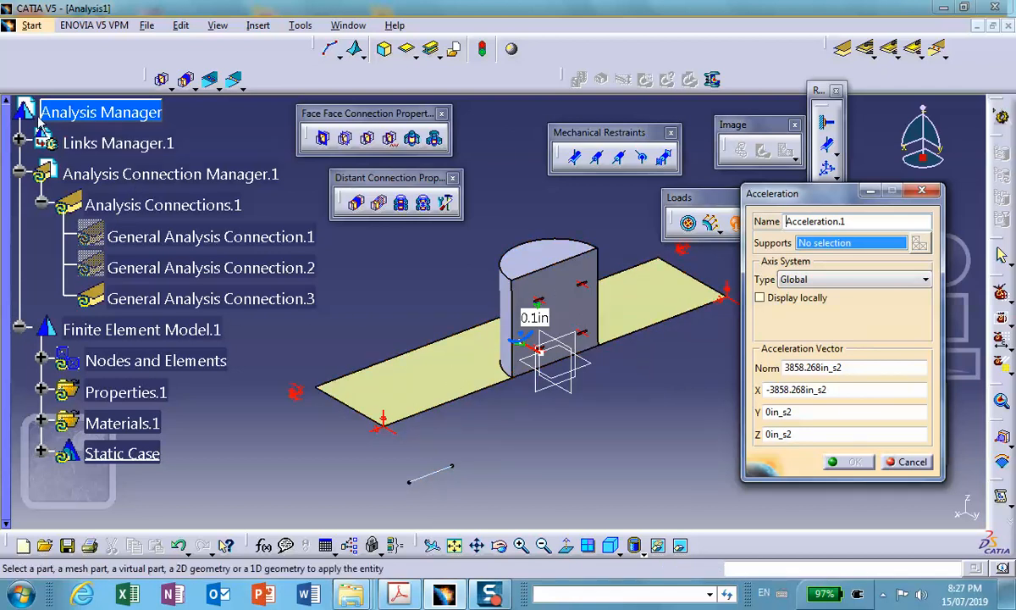
click(19, 142)
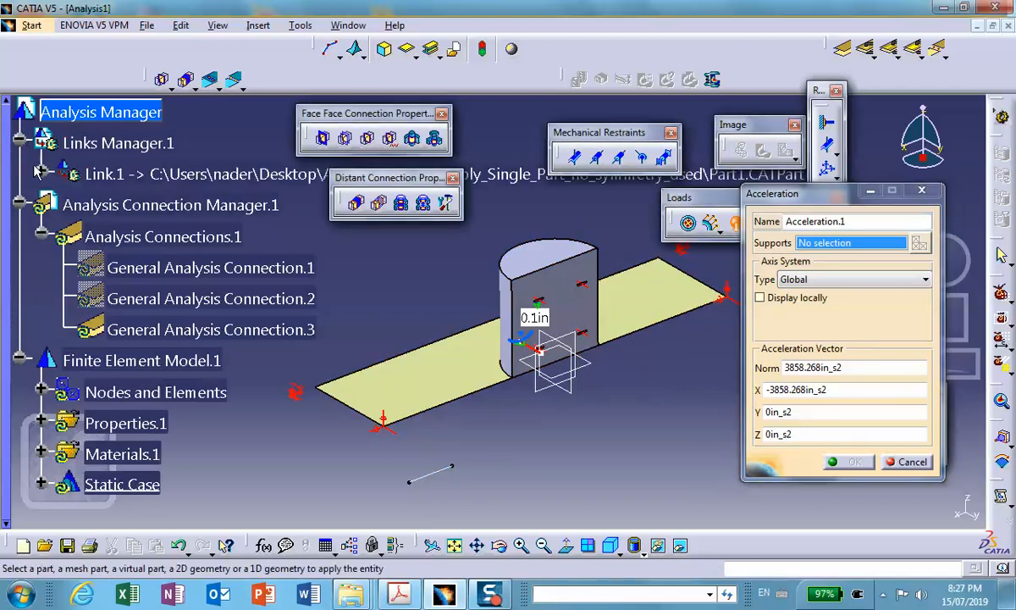
click(40, 173)
click(157, 360)
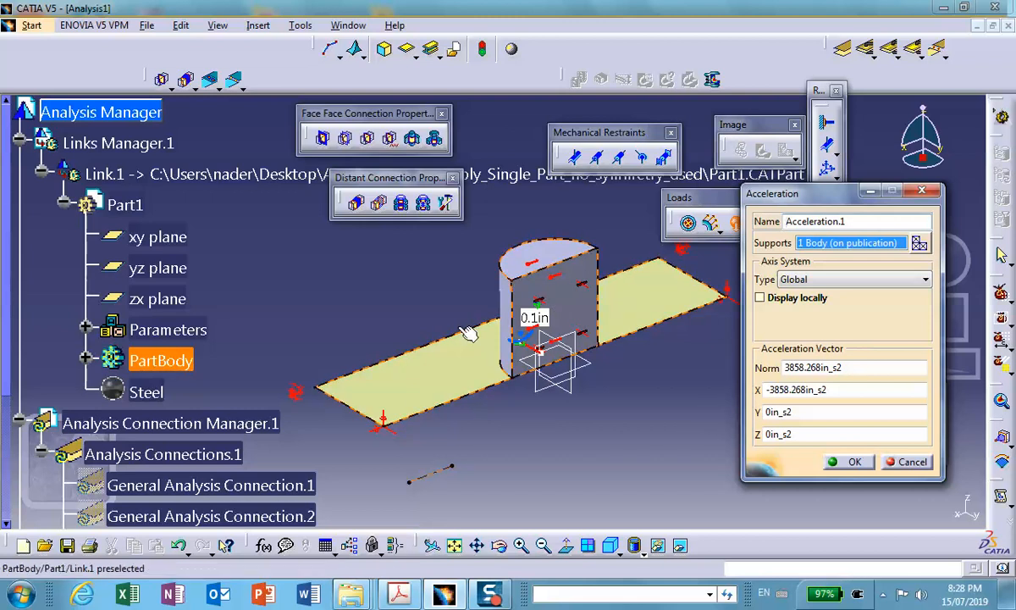
click(534, 267)
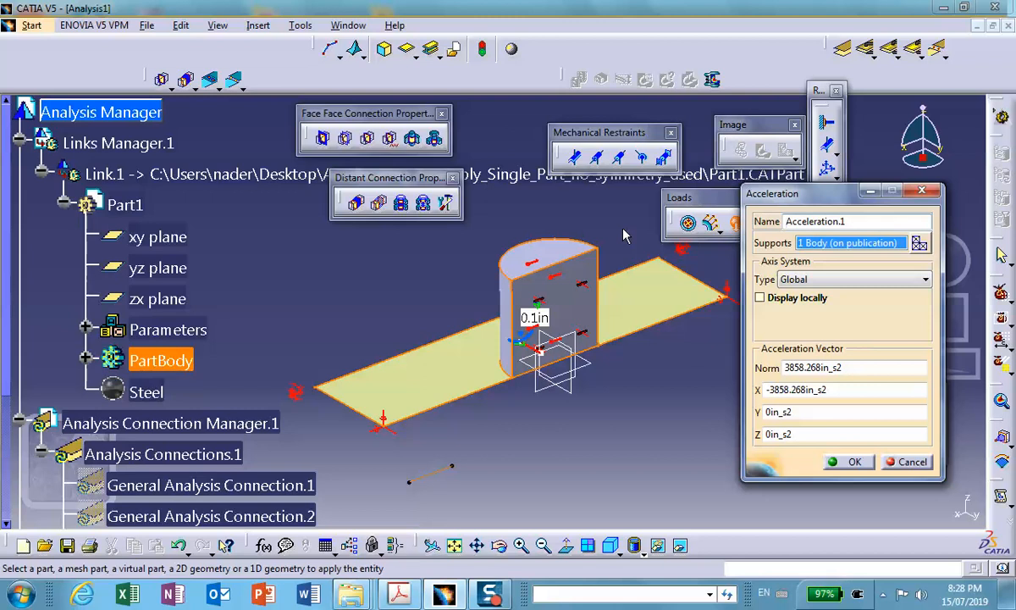
click(849, 461)
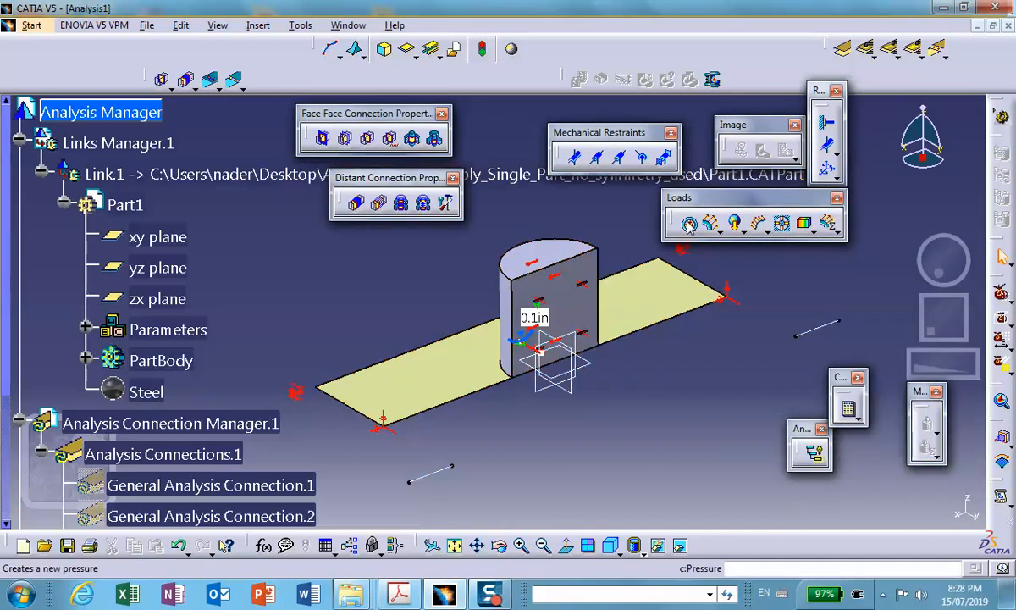
Try to compute the complete analysis, accepting the warnings and the resource estimation
click(850, 412)
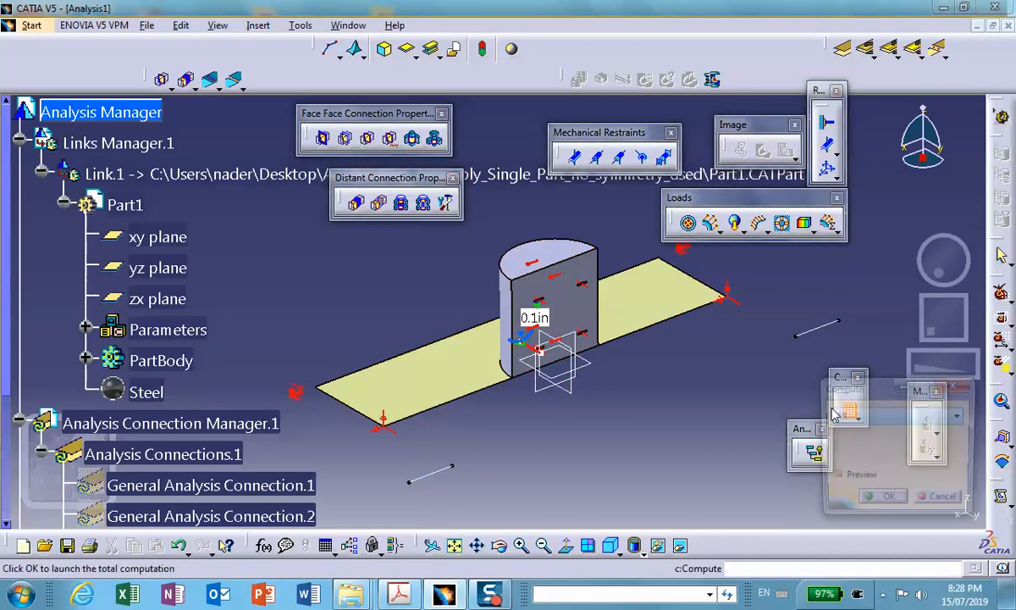
click(897, 501)
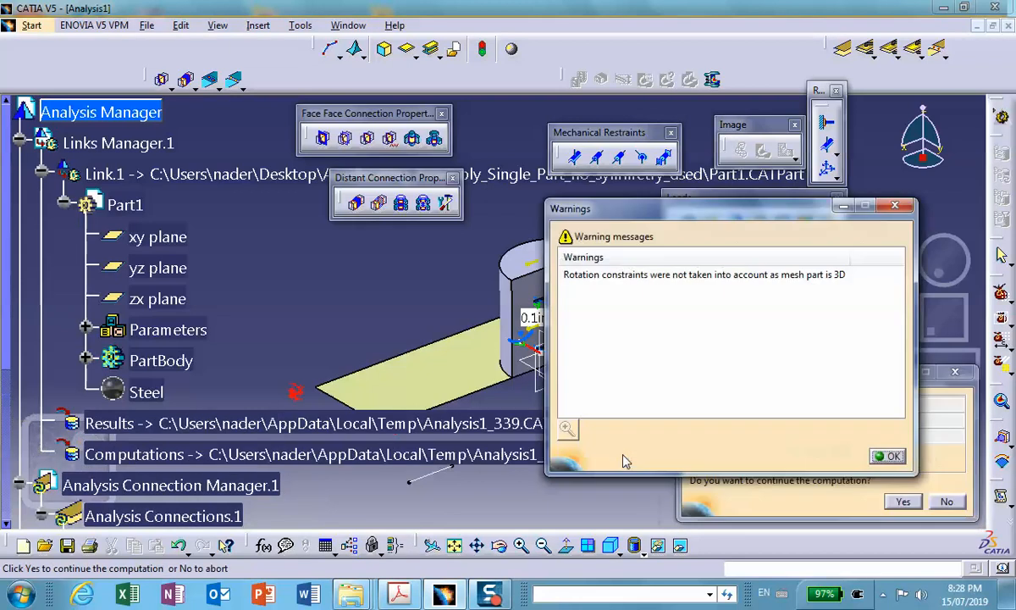
click(889, 456)
click(902, 501)
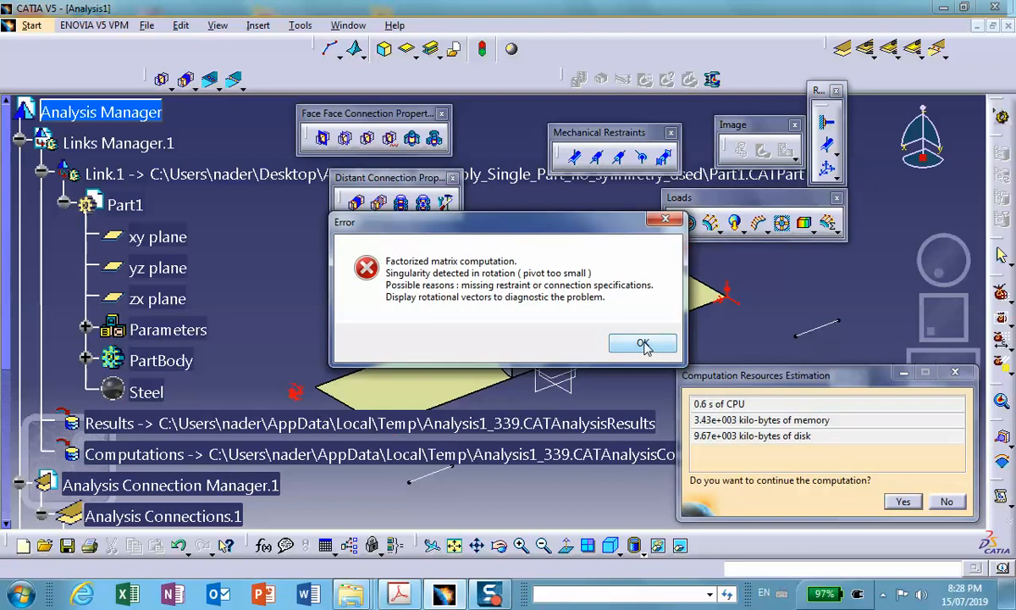
click(643, 344)
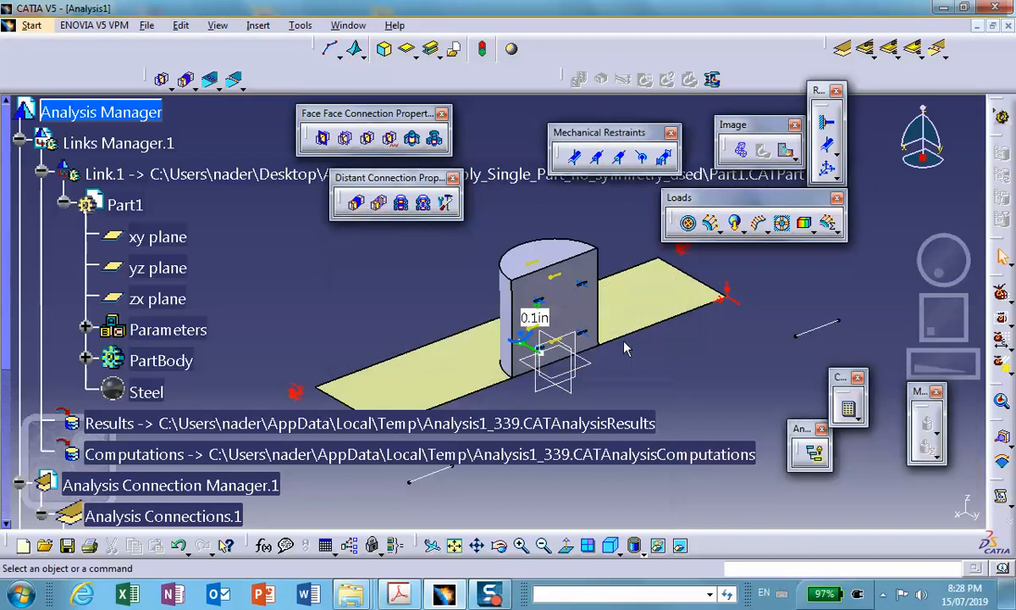
Display the deformed mesh and animate it to diagnose the singularity
scroll(220, 298, down, 1)
scroll(212, 296, down, 4)
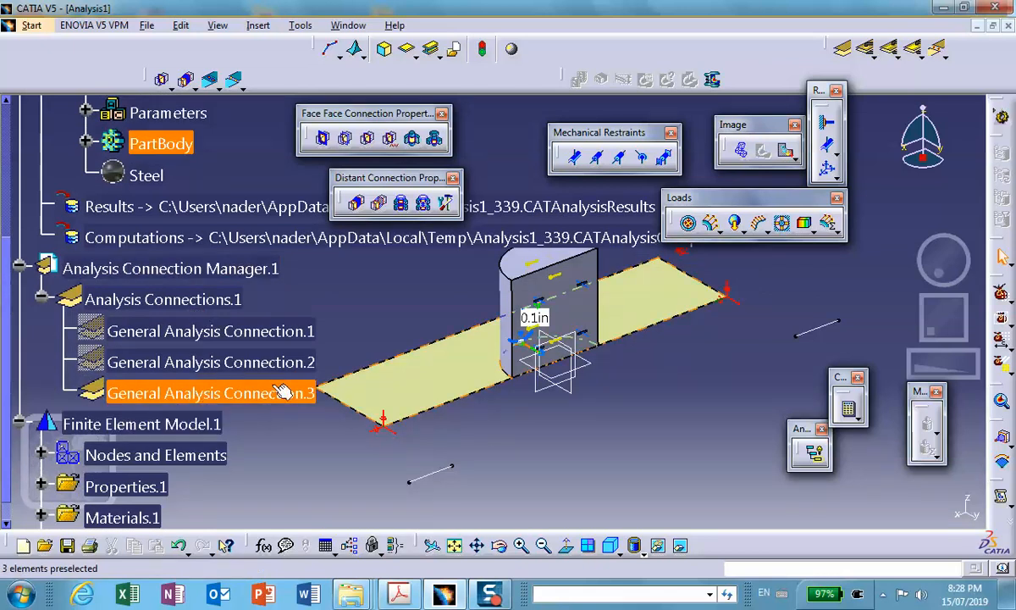
middle_drag(653, 328, 635, 401)
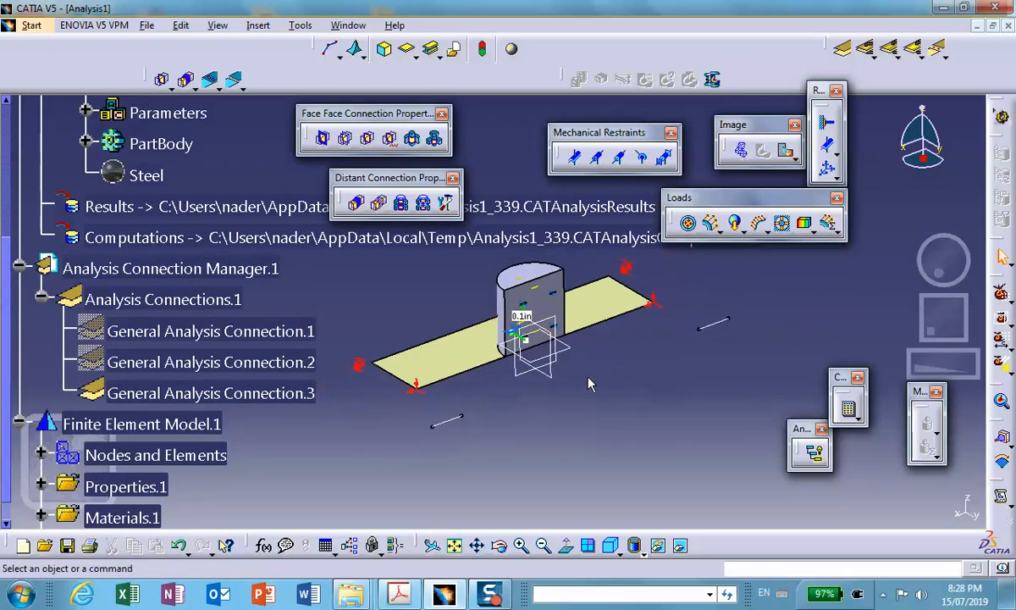
middle_drag(590, 376, 613, 408)
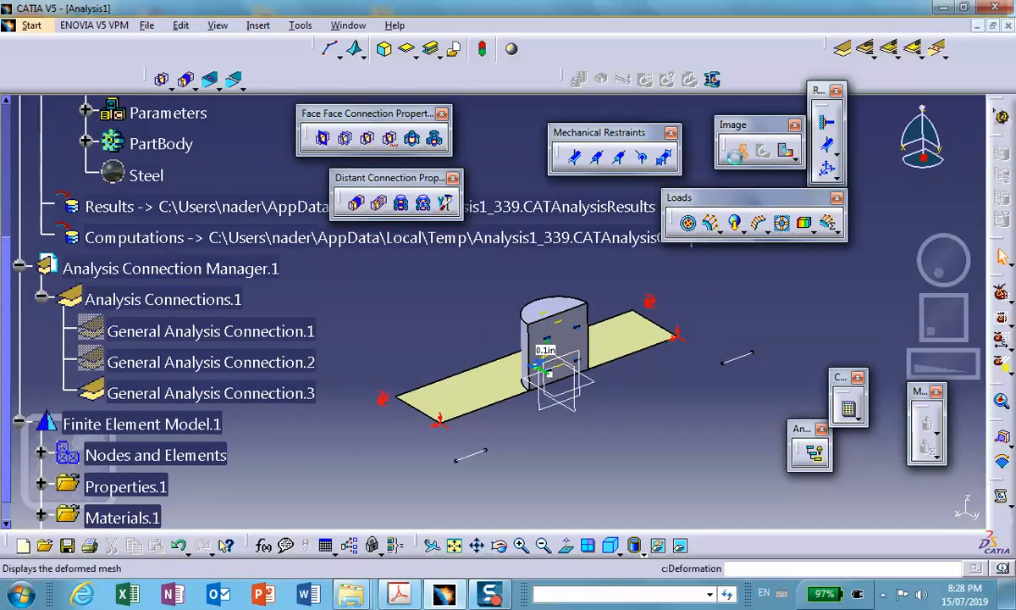
click(741, 151)
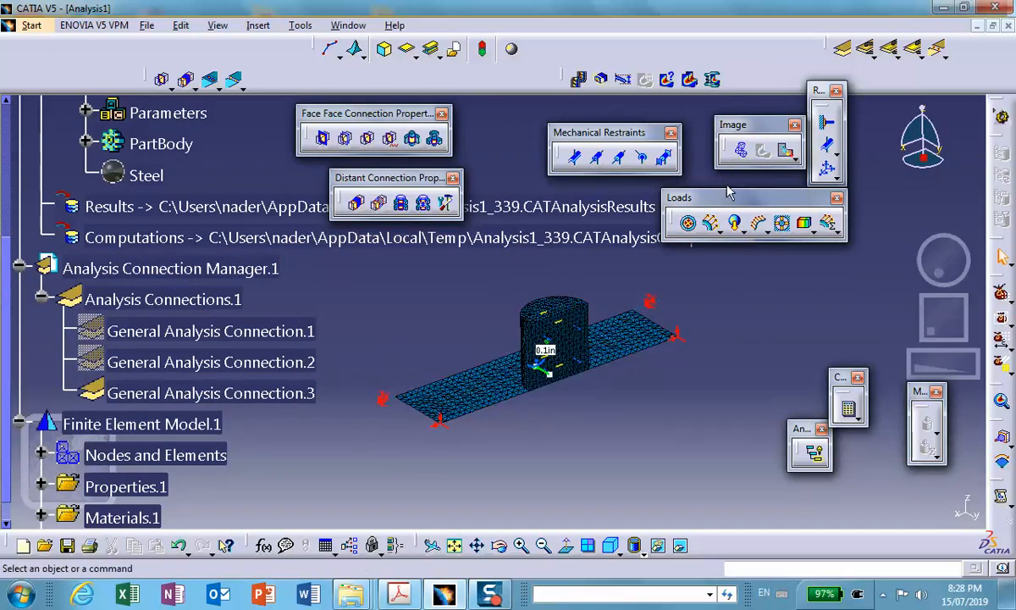
click(581, 79)
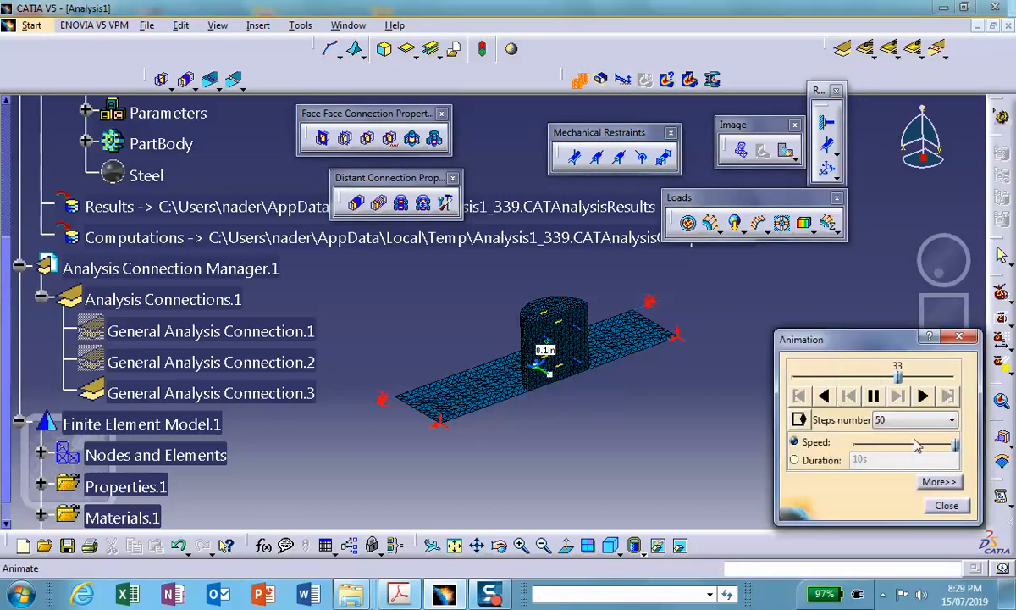
click(946, 507)
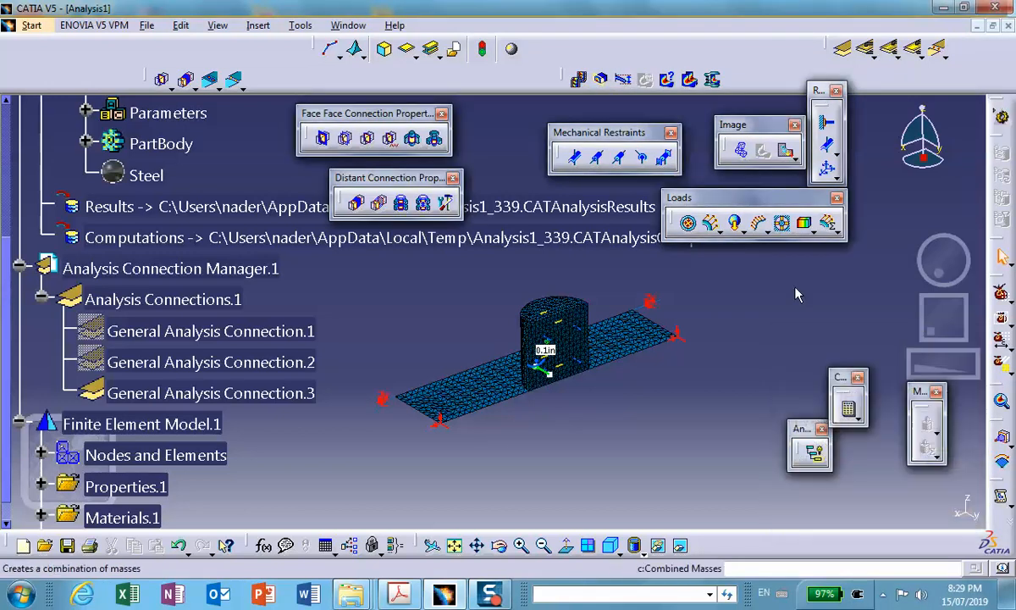
Apply a deformation scaling factor of 0.51936 and animate the mesh again to examine how the half cylinder and plate move
click(624, 81)
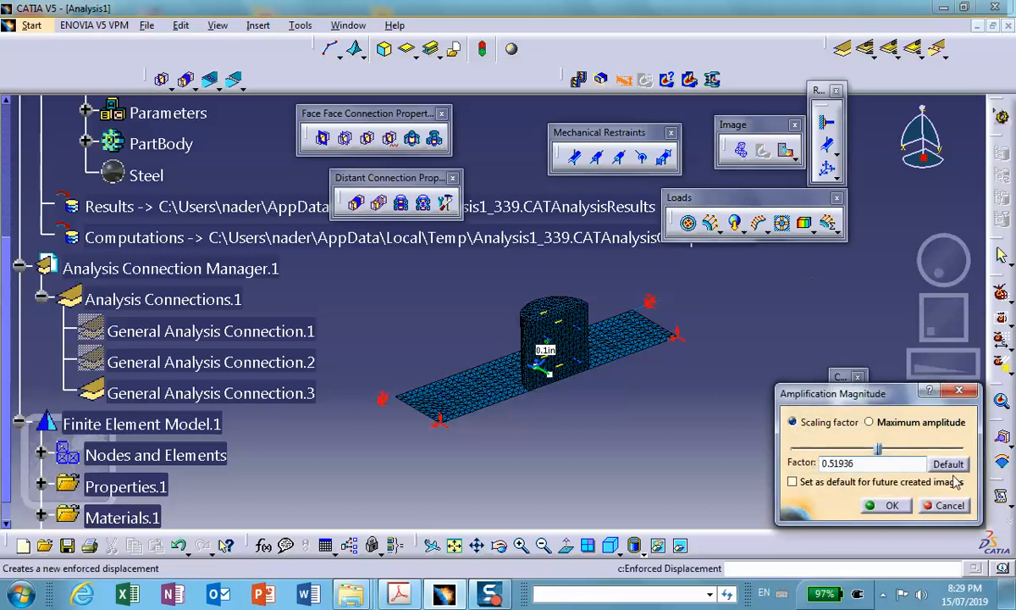
click(892, 505)
click(579, 81)
scroll(562, 295, up, 1)
middle_drag(562, 296, 572, 170)
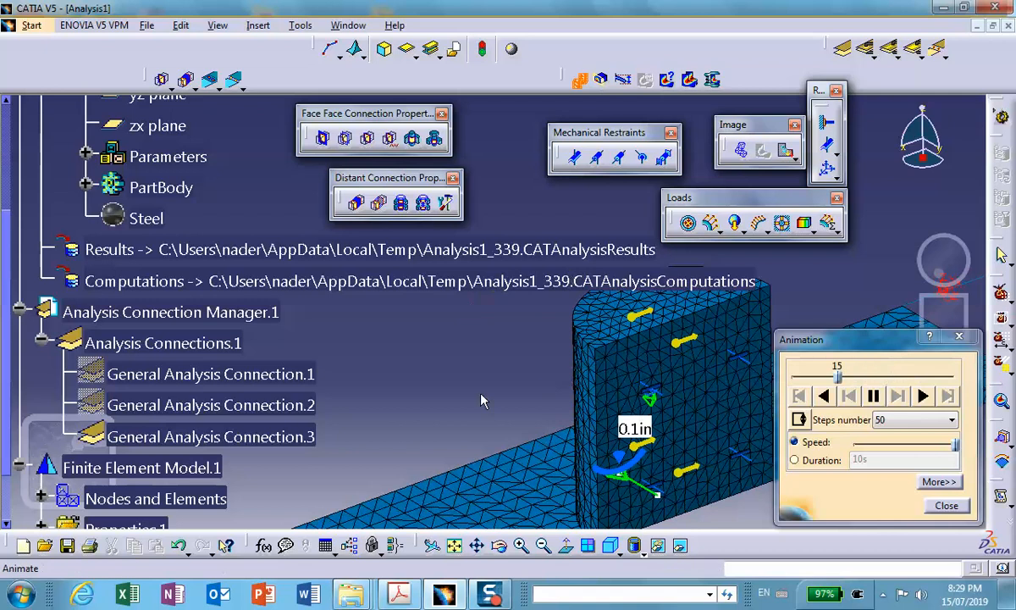
scroll(372, 410, down, 6)
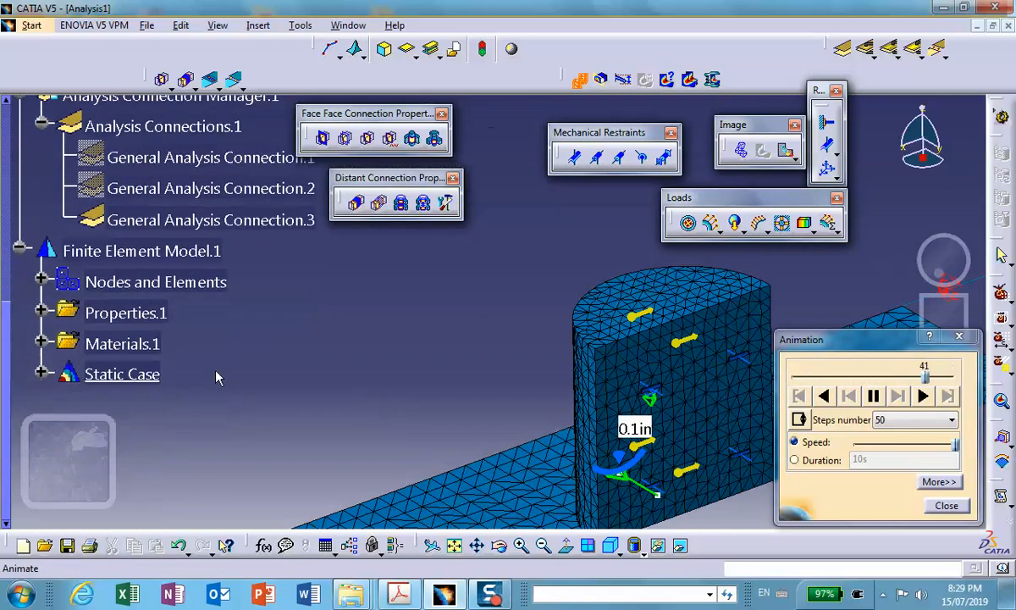
scroll(185, 366, down, 1)
middle_drag(426, 362, 425, 325)
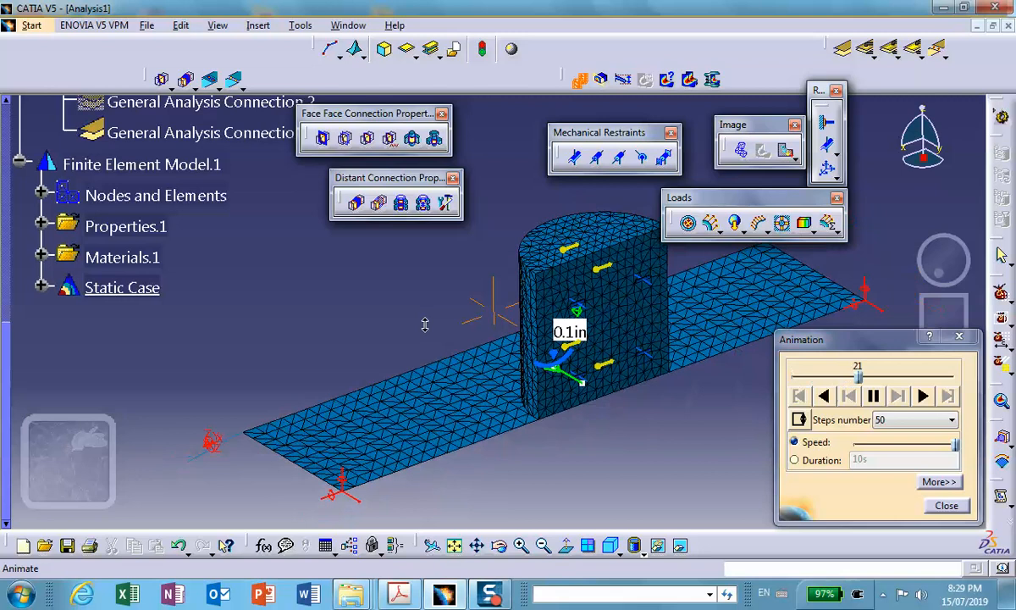
middle_drag(583, 395, 624, 385)
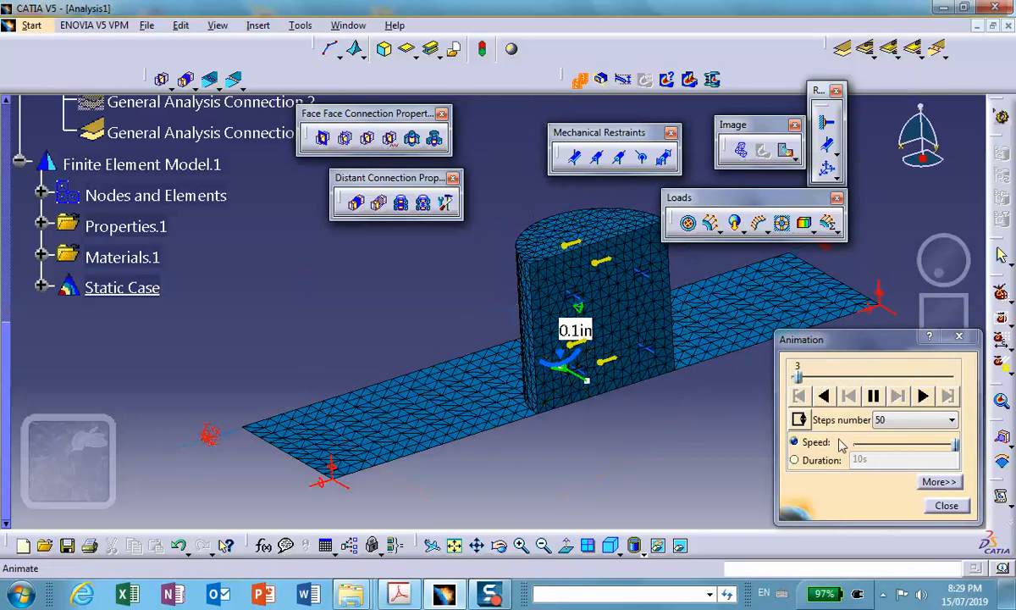
click(874, 397)
click(954, 507)
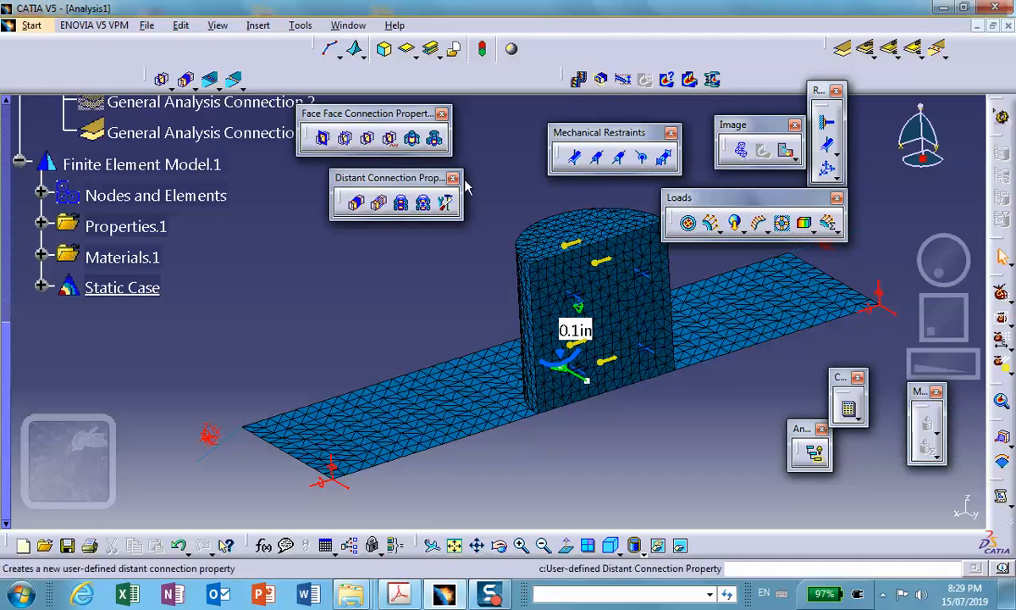
Review the defined properties and assign a fastened connection property to General Analysis Connection.3
click(42, 223)
scroll(174, 302, down, 2)
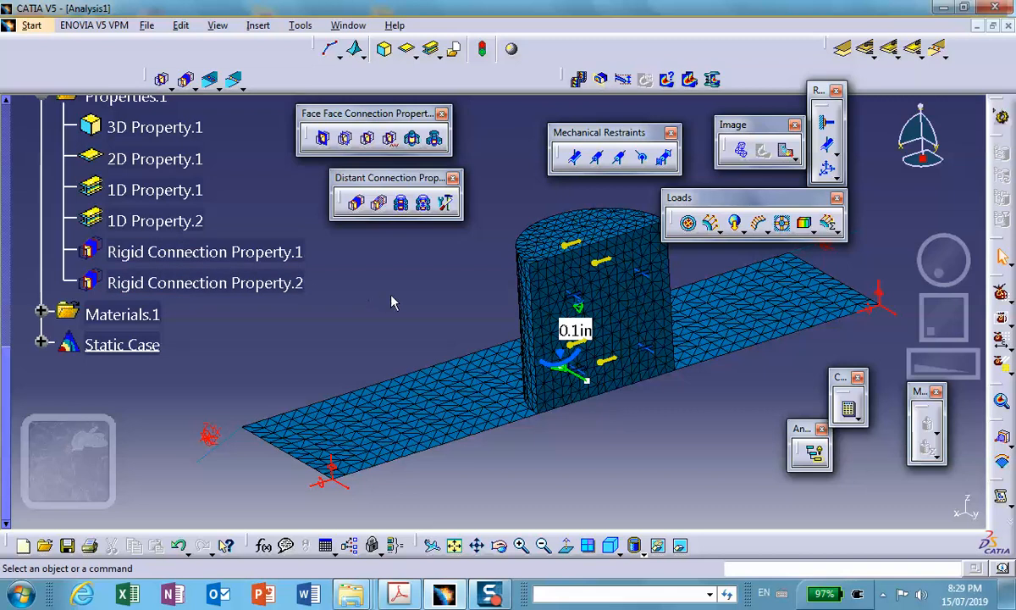
middle_drag(393, 301, 481, 320)
click(368, 139)
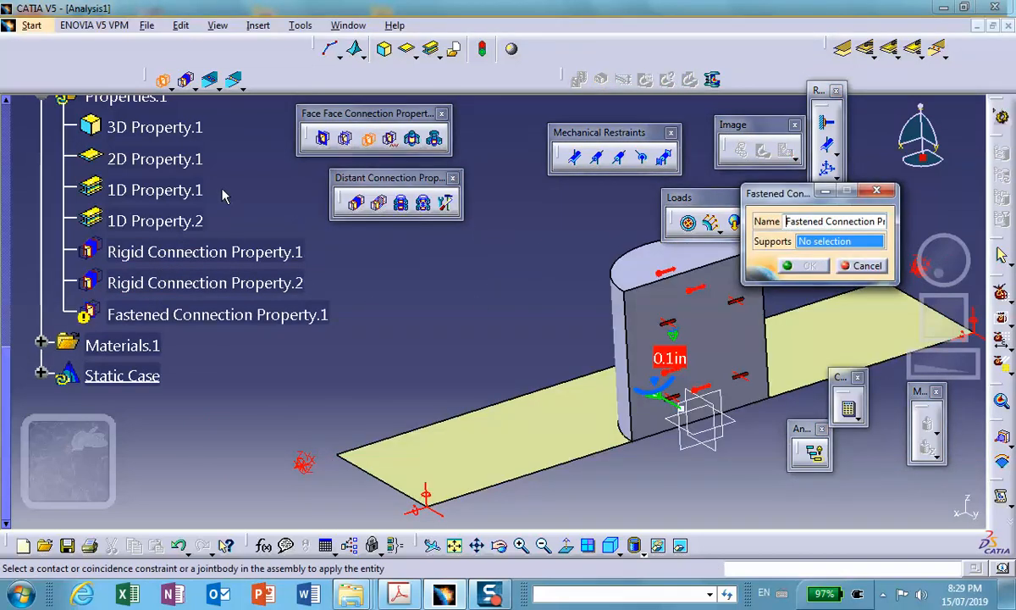
scroll(222, 191, up, 3)
click(169, 264)
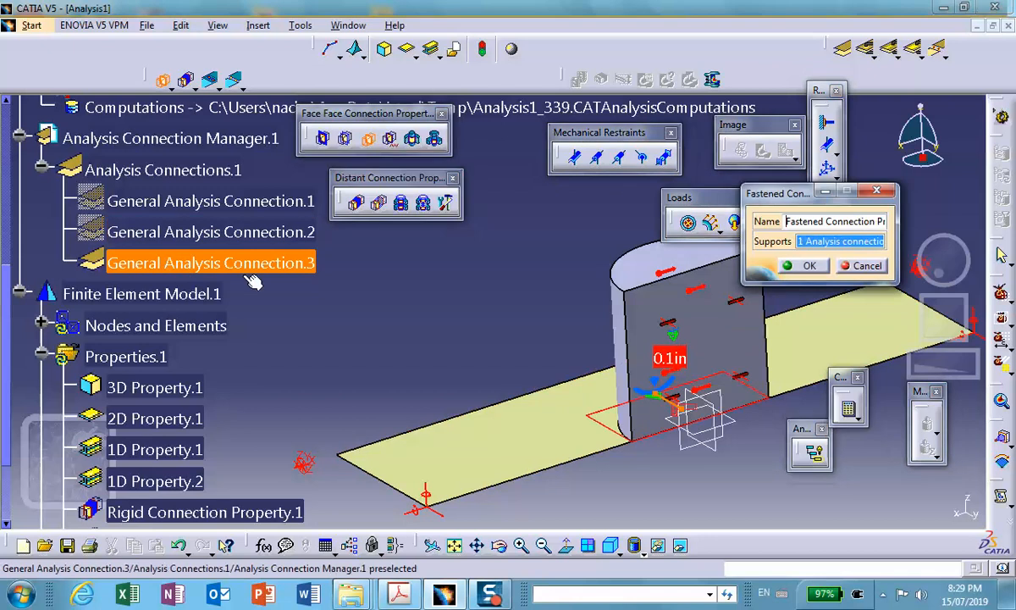
click(805, 265)
Try to recompute the complete analysis with the fastened connection included, accepting the warnings and resource estimation
middle_drag(581, 299, 551, 349)
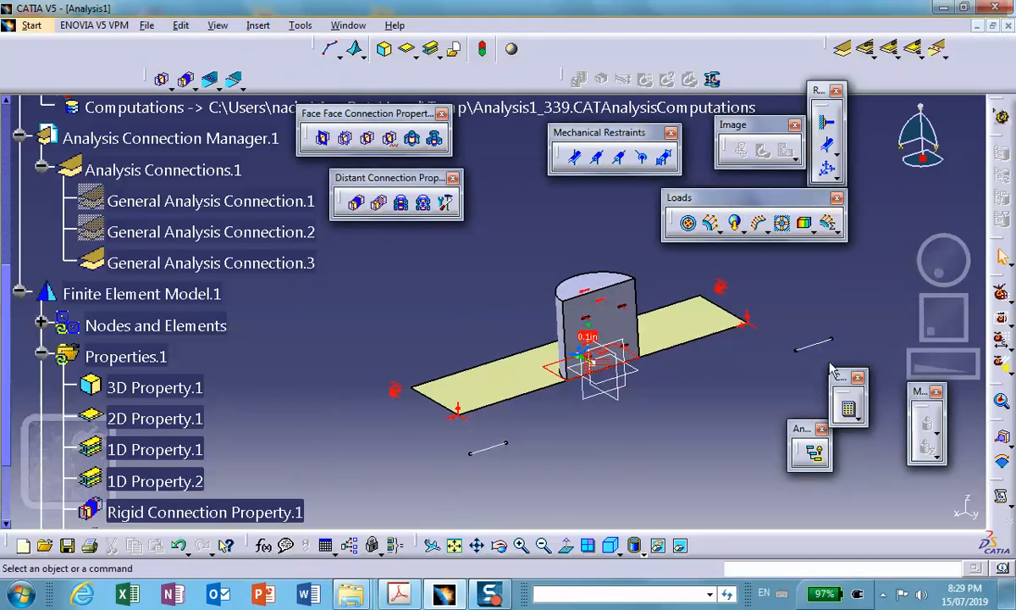
click(848, 408)
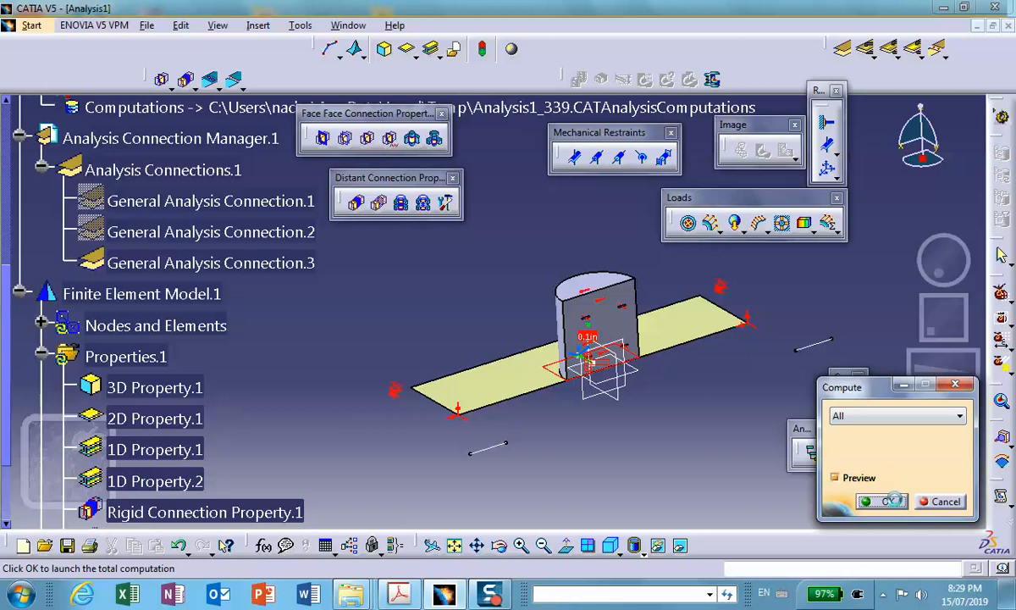
click(889, 501)
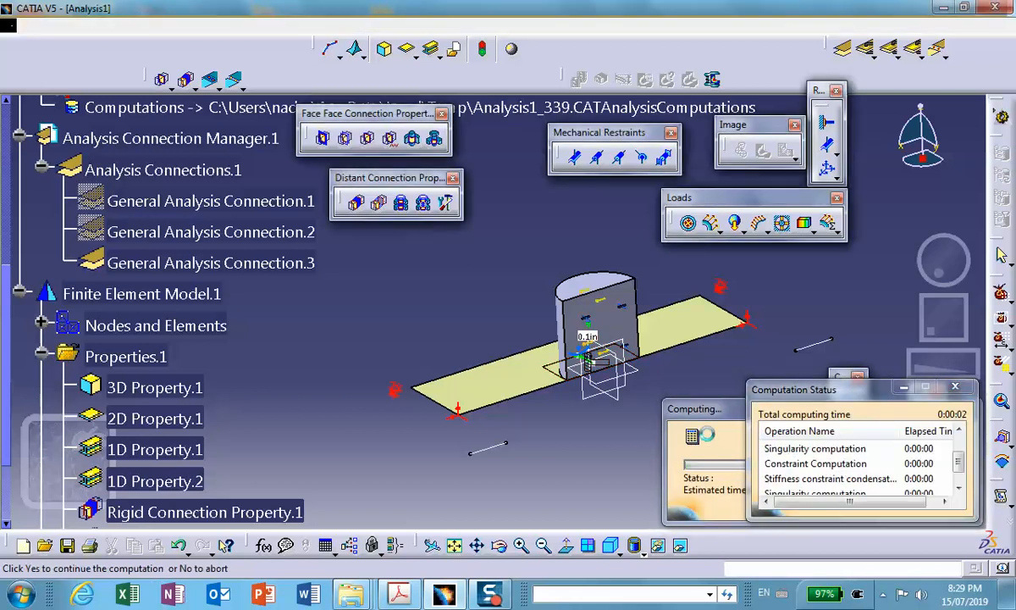
click(887, 456)
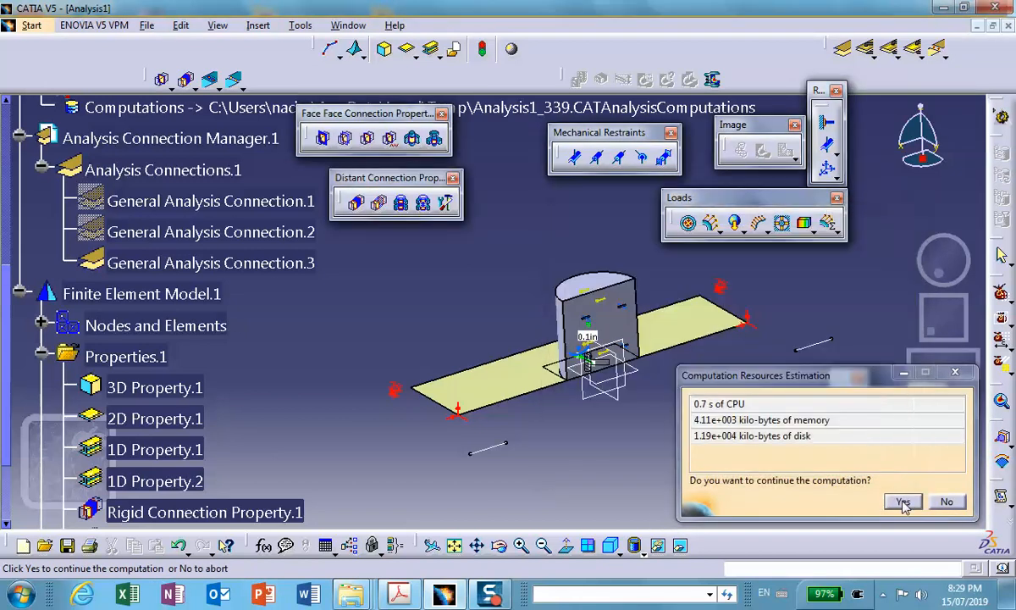
click(902, 502)
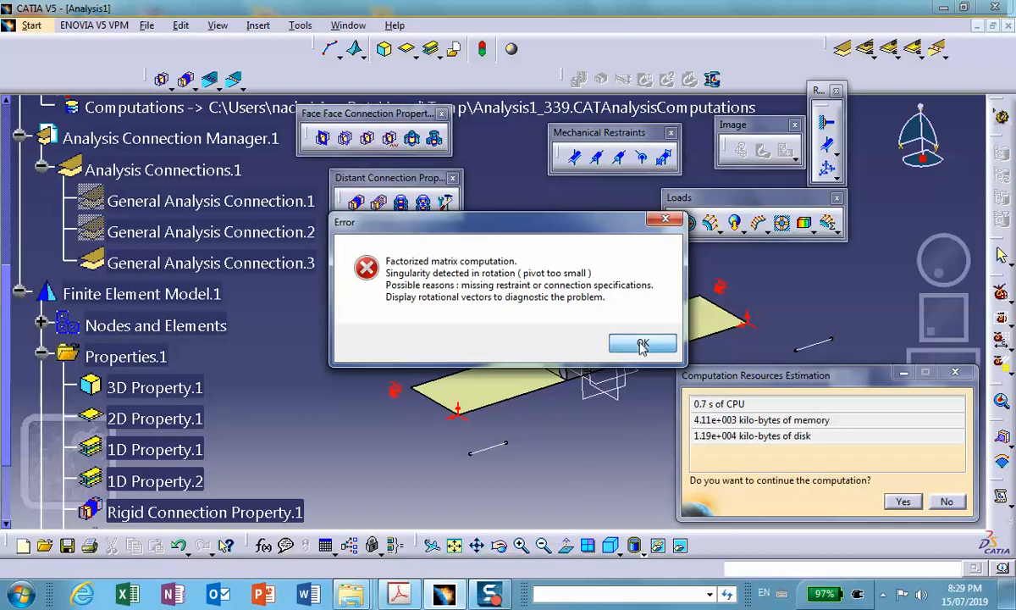
click(642, 344)
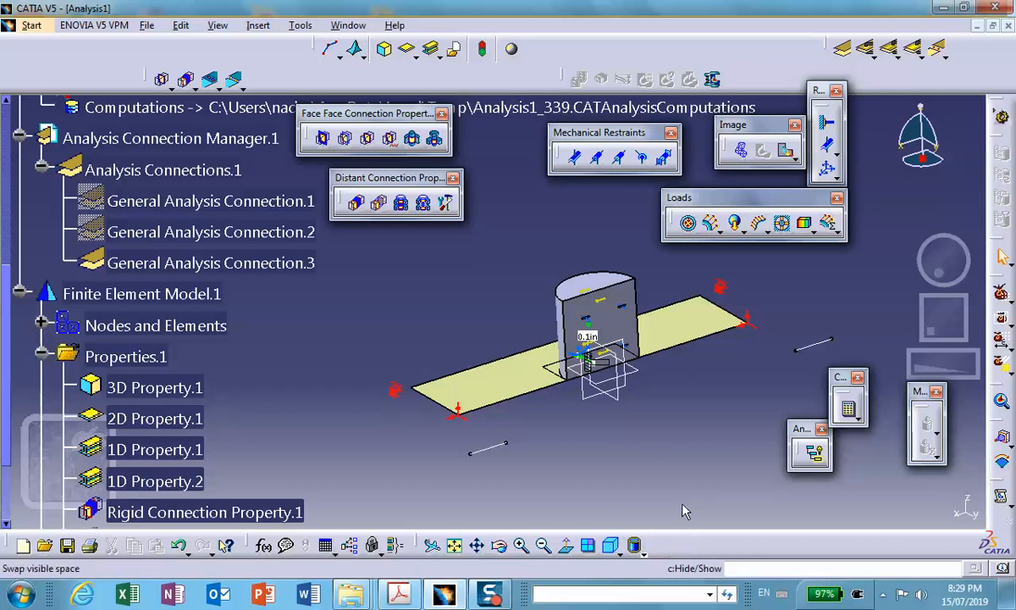
Display the recomputed deformed mesh and animate it to look for the unconstrained motion
click(743, 153)
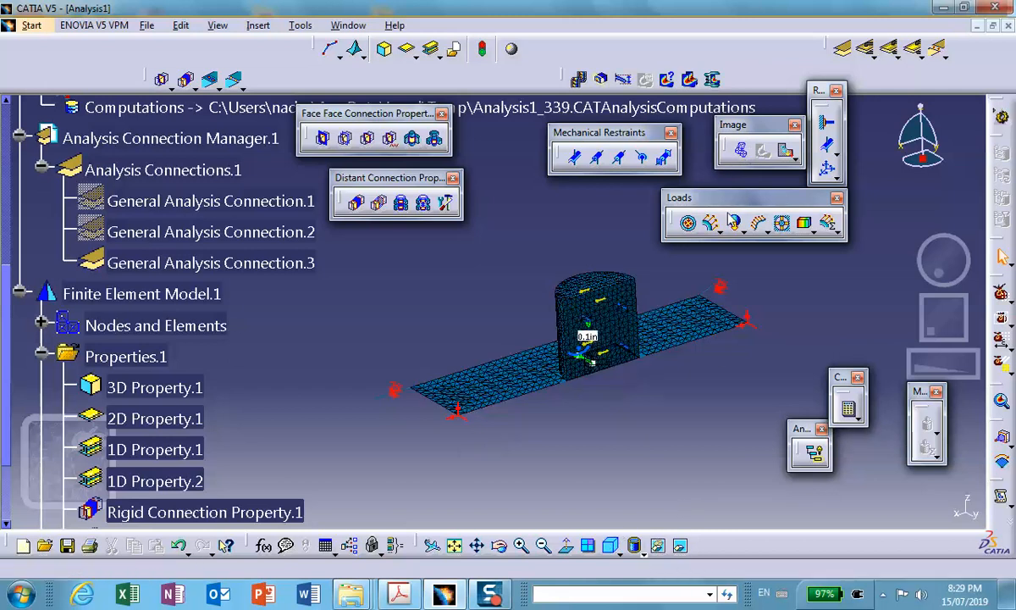
click(580, 80)
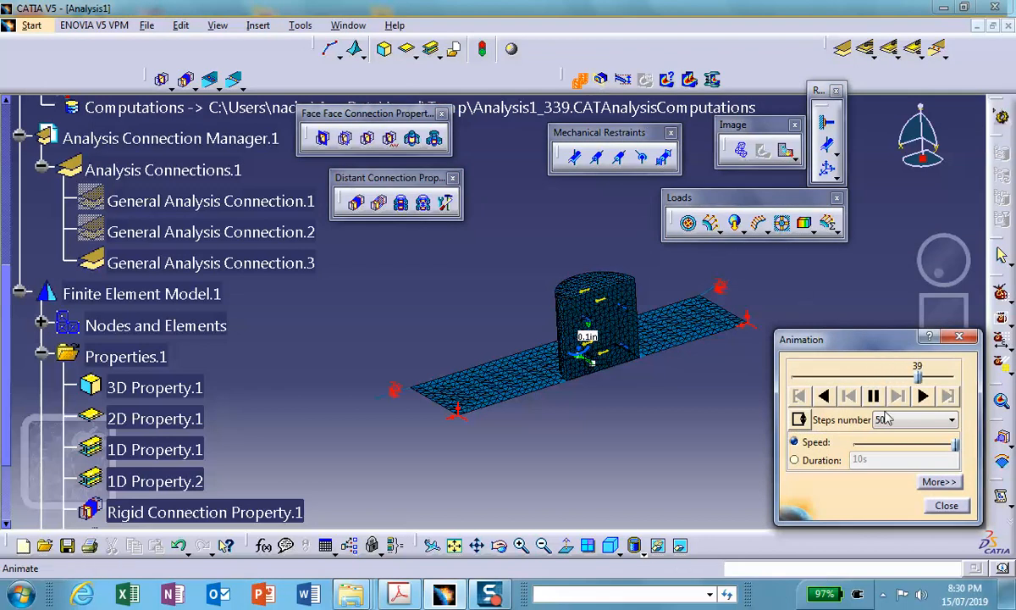
click(946, 481)
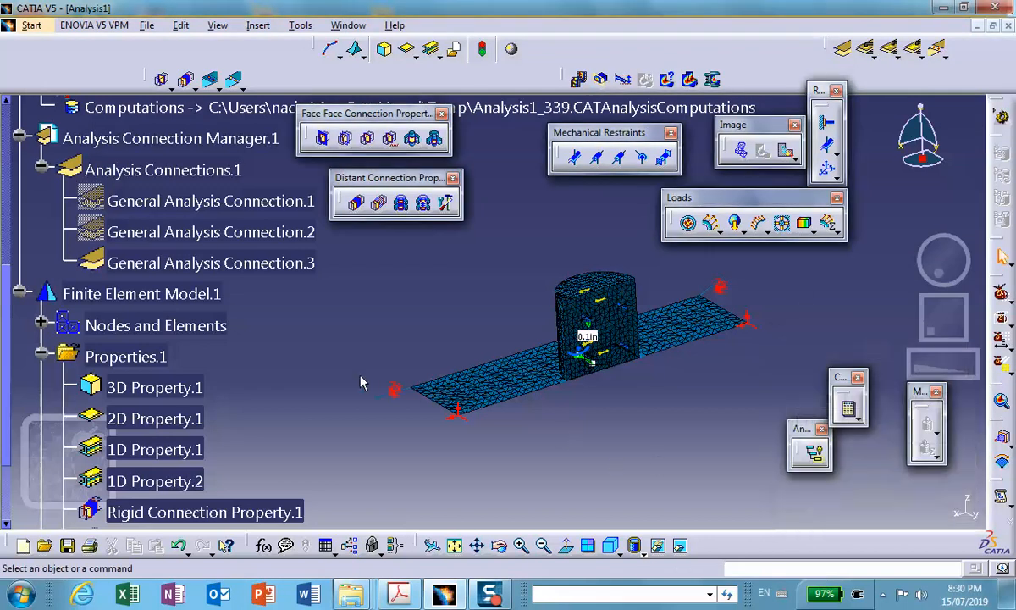
Hide the existing deformed mesh image under the static case solution to show the bare geometry
scroll(149, 369, down, 8)
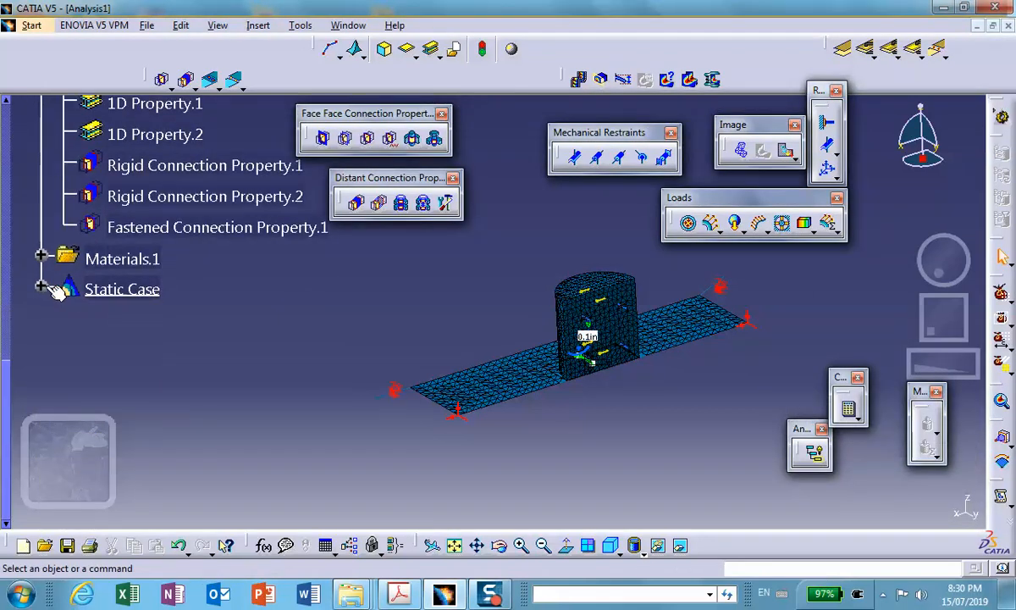
click(43, 287)
scroll(180, 336, down, 3)
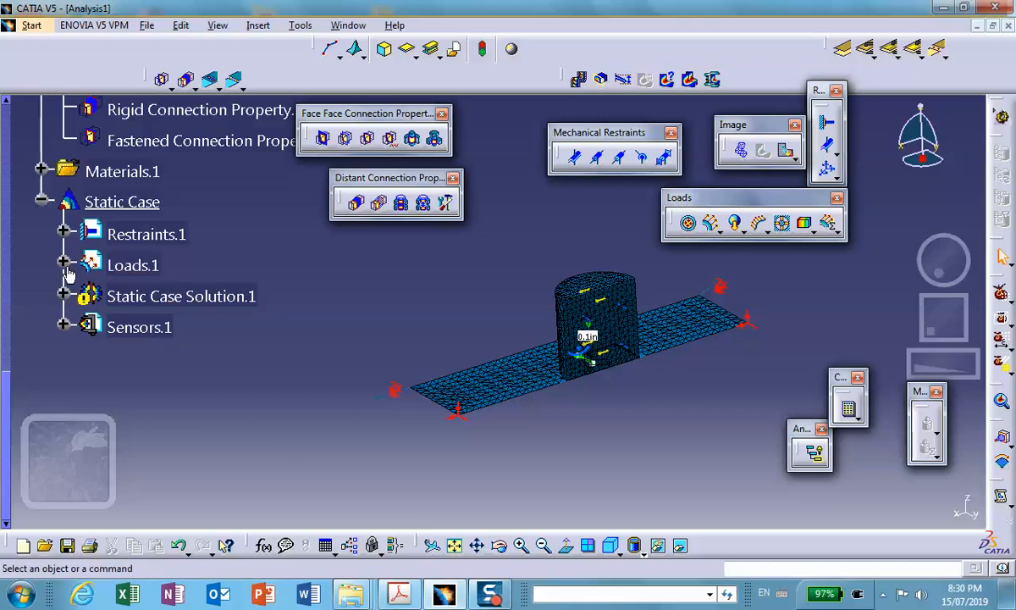
click(63, 296)
click(186, 327)
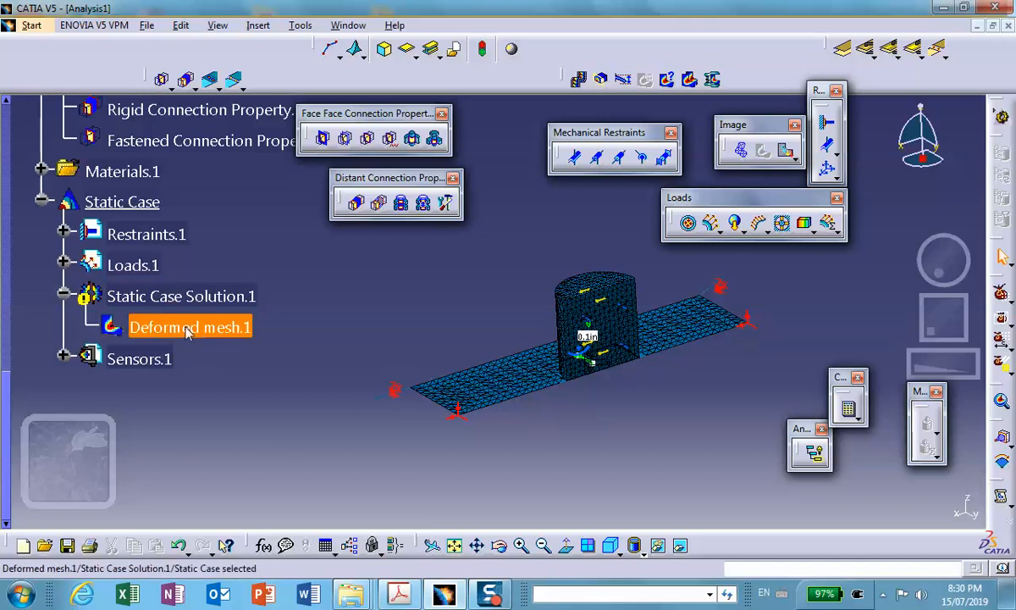
right_click(194, 326)
click(218, 257)
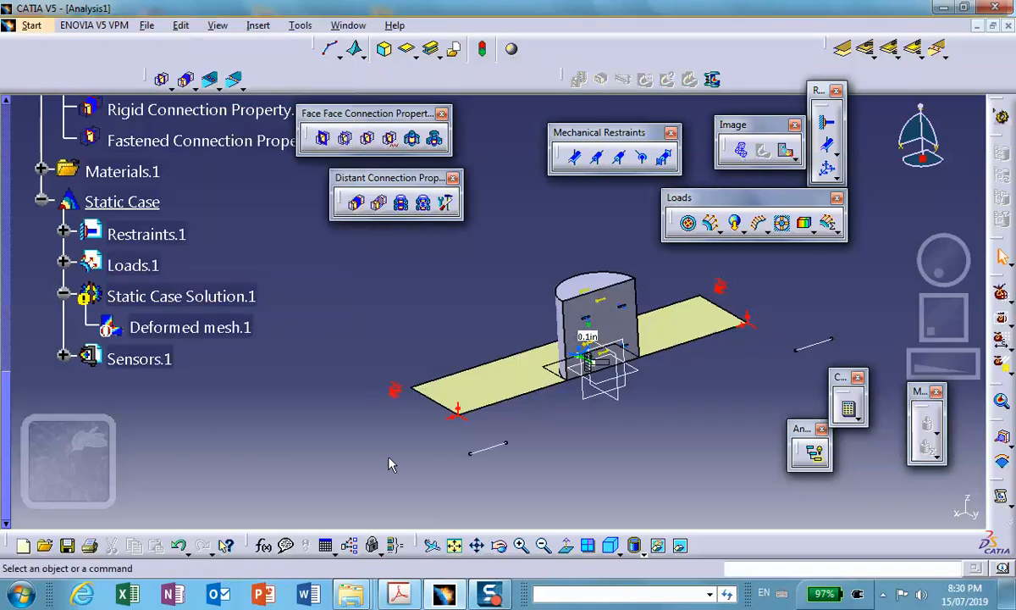
scroll(204, 215, up, 3)
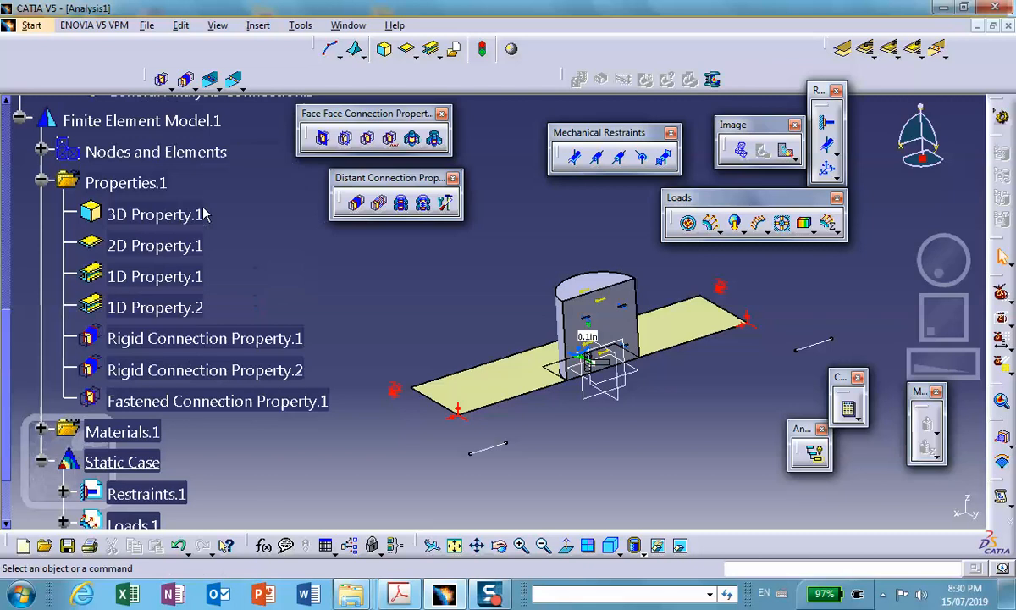
scroll(208, 220, up, 2)
scroll(207, 220, down, 5)
scroll(207, 221, down, 1)
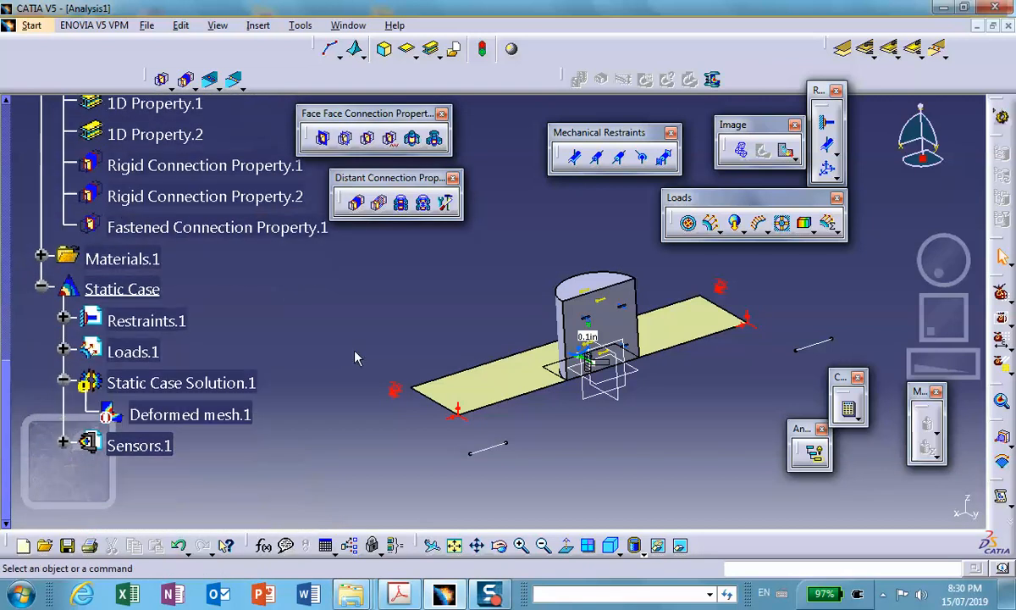
Bring the two hidden beam lines, Line.4 and Line.2, into the visible space and return to that view
click(681, 547)
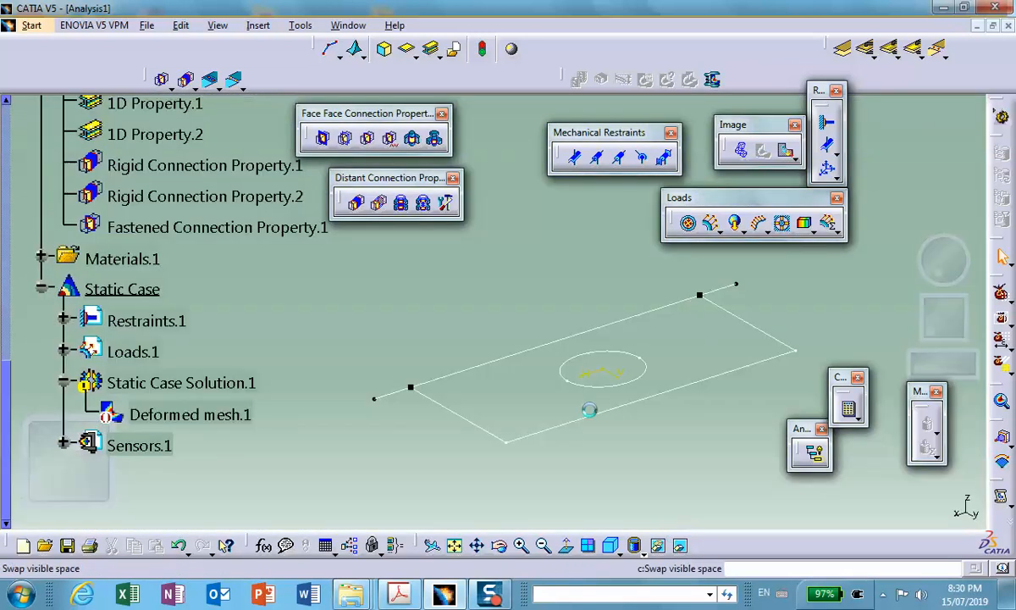
right_click(404, 401)
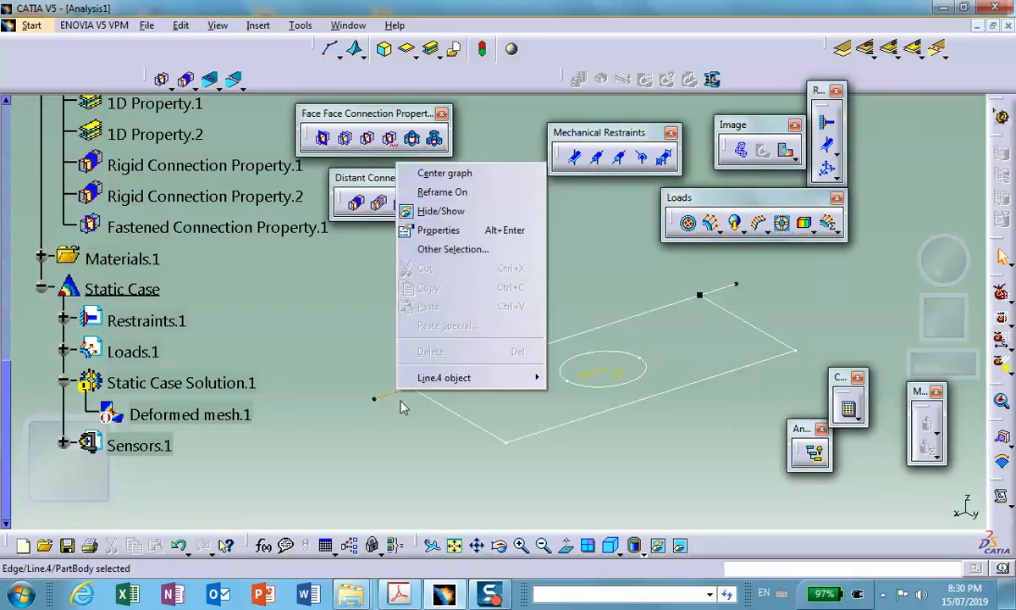
click(436, 211)
right_click(732, 292)
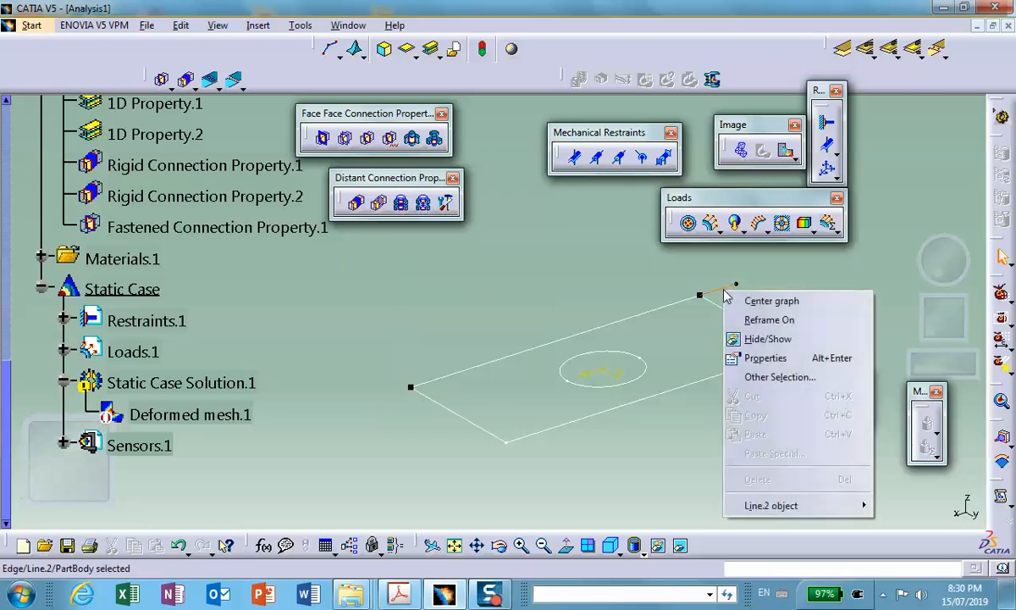
click(747, 336)
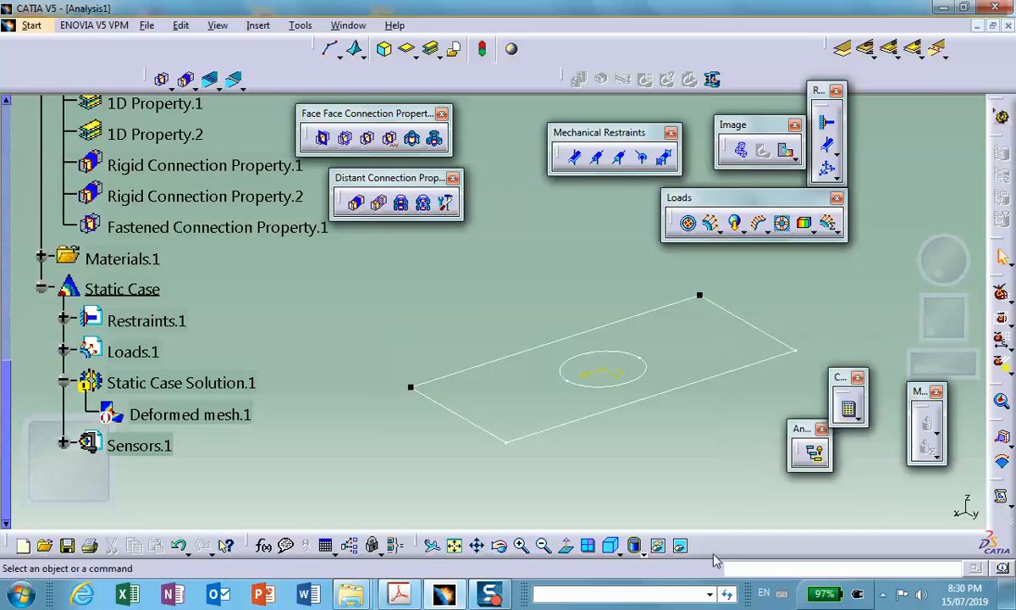
click(681, 547)
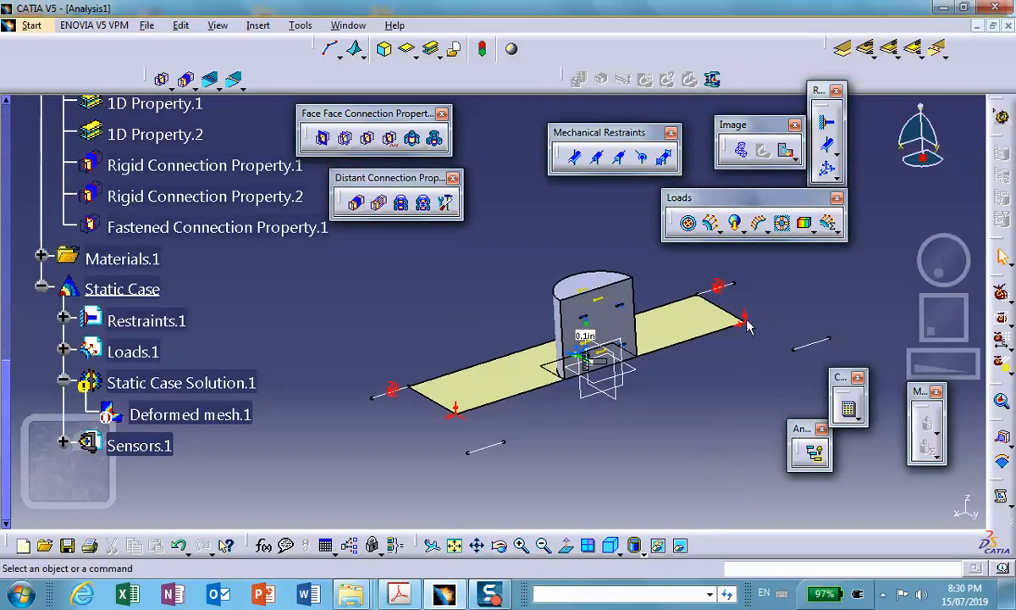
Apply a clamp to the free outer end vertices of the two beam lines at the plate's back corners
click(828, 126)
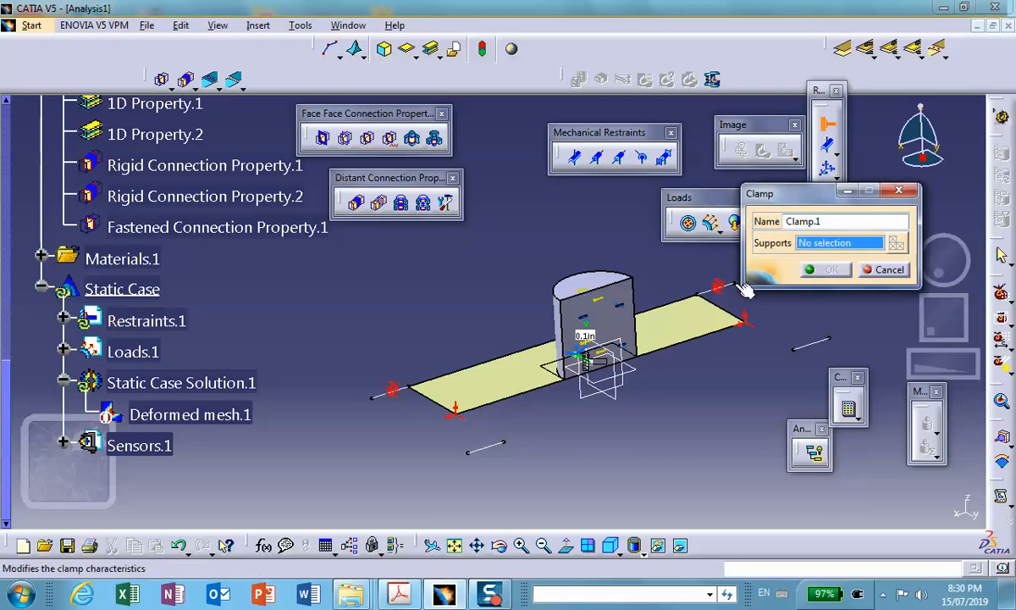
middle_drag(726, 312, 713, 331)
click(713, 326)
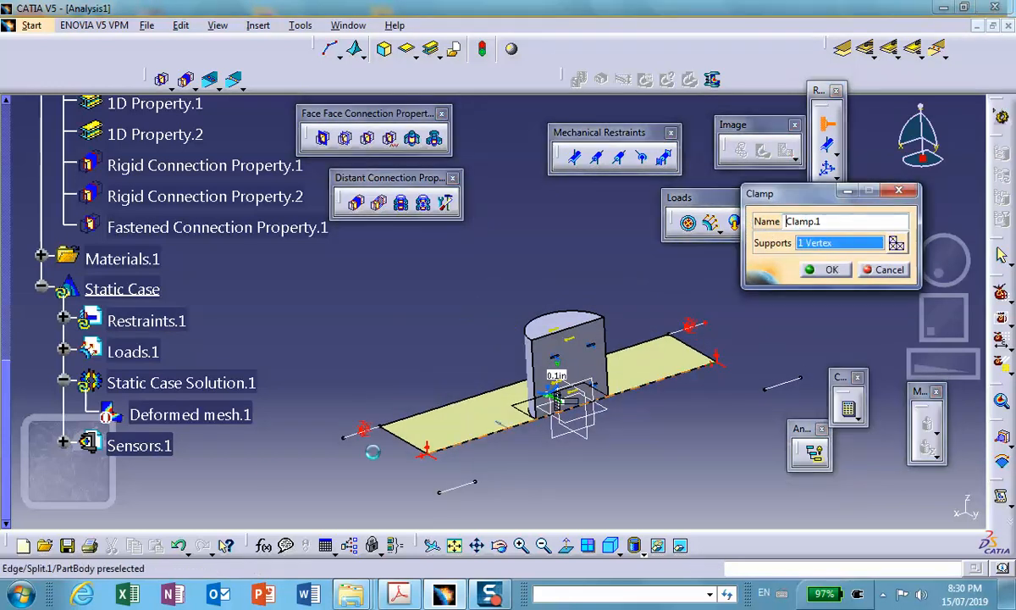
click(342, 438)
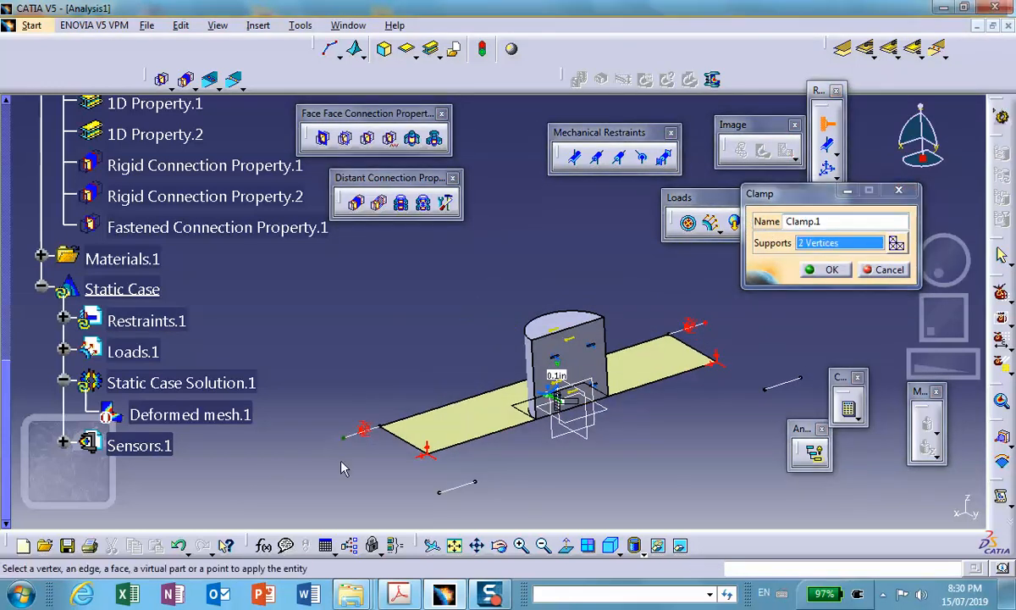
middle_drag(341, 461, 330, 331)
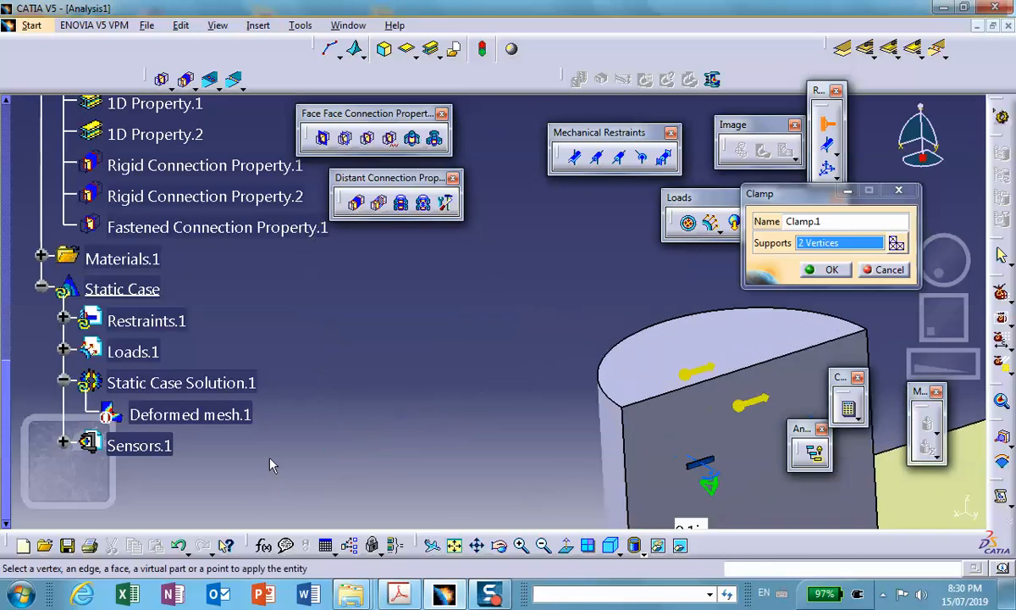
middle_drag(271, 463, 503, 227)
middle_drag(364, 452, 555, 368)
middle_drag(436, 457, 449, 362)
scroll(268, 460, up, 1)
middle_drag(268, 460, 387, 322)
middle_drag(385, 452, 414, 569)
click(834, 271)
Recompute the complete analysis with the clamp included, accepting the resource estimation
middle_drag(661, 288, 470, 415)
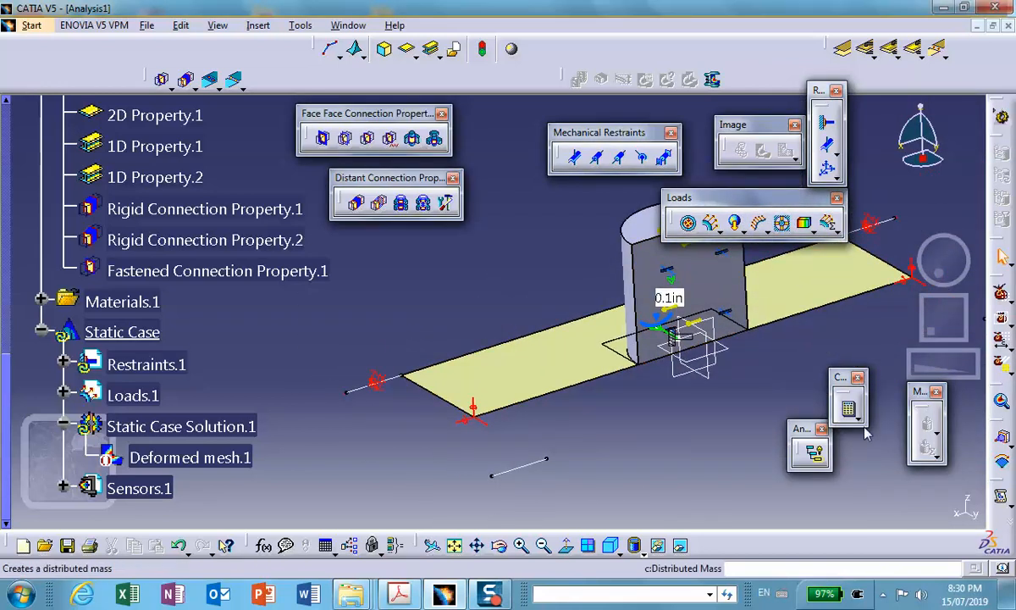
click(847, 409)
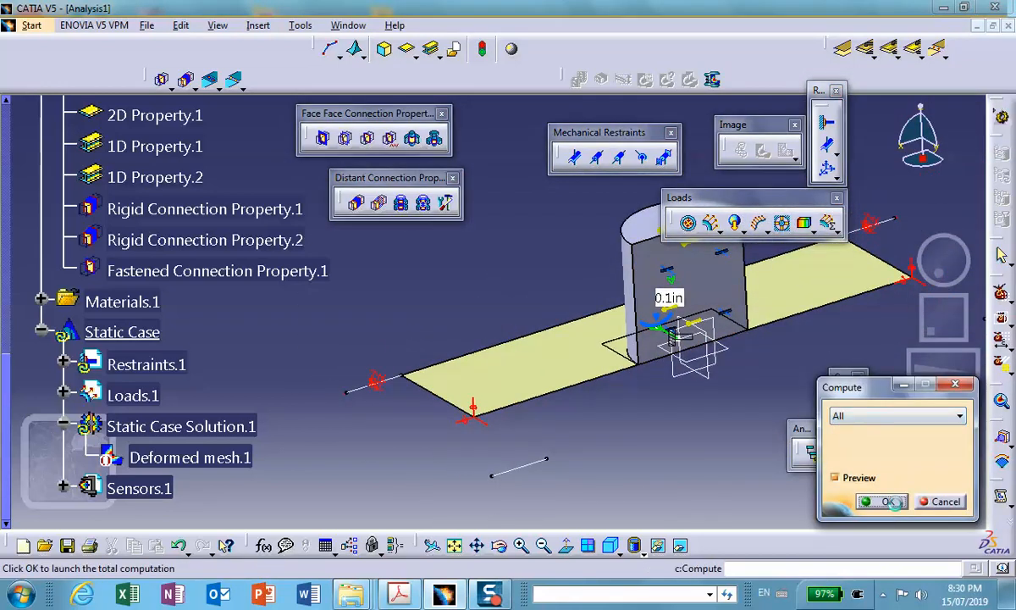
click(887, 500)
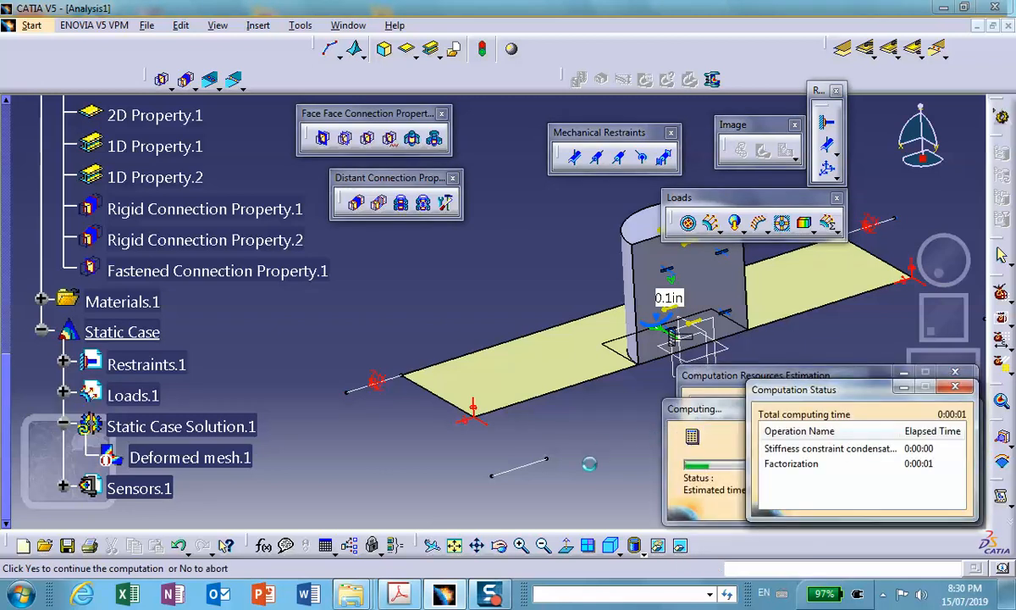
mouse_move(665, 423)
middle_down()
mouse_move(617, 465)
mouse_move(619, 481)
mouse_move(622, 432)
mouse_move(661, 338)
middle_up()
Display the deformed mesh with the default scaling factor of 326.66 and animate its deformation
click(742, 151)
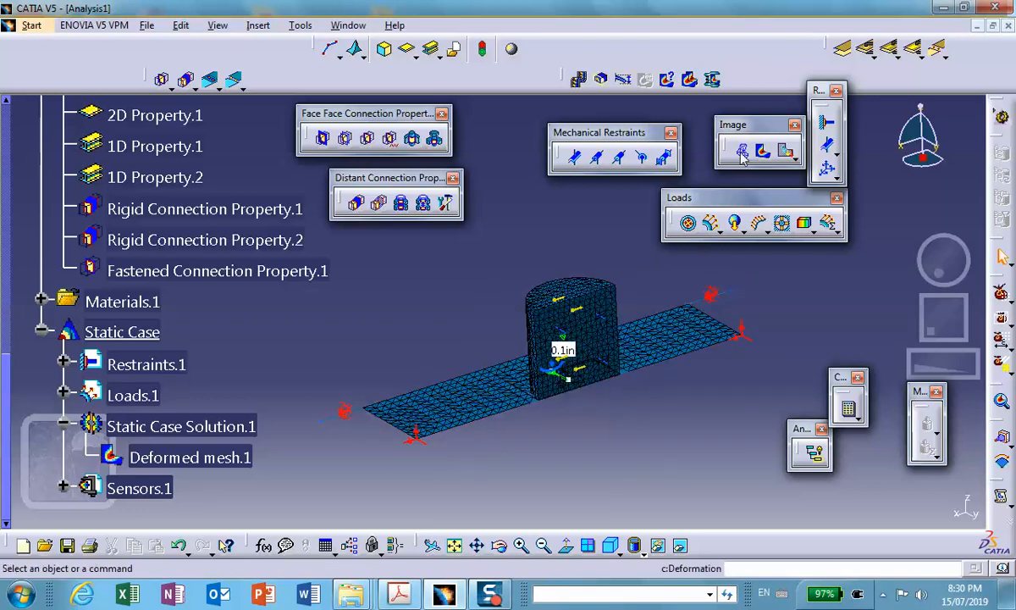
click(646, 82)
click(957, 468)
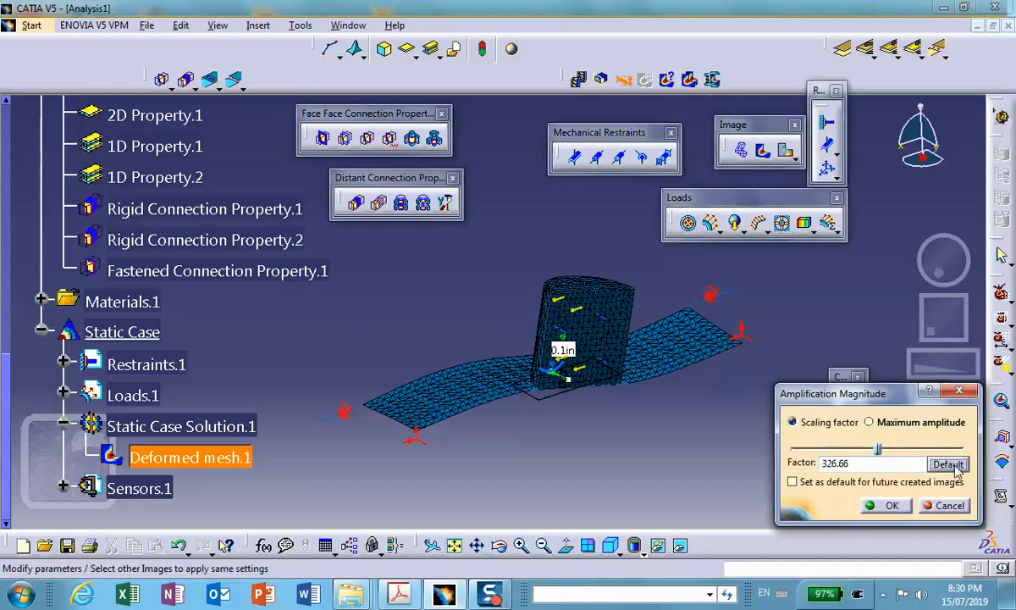
click(891, 506)
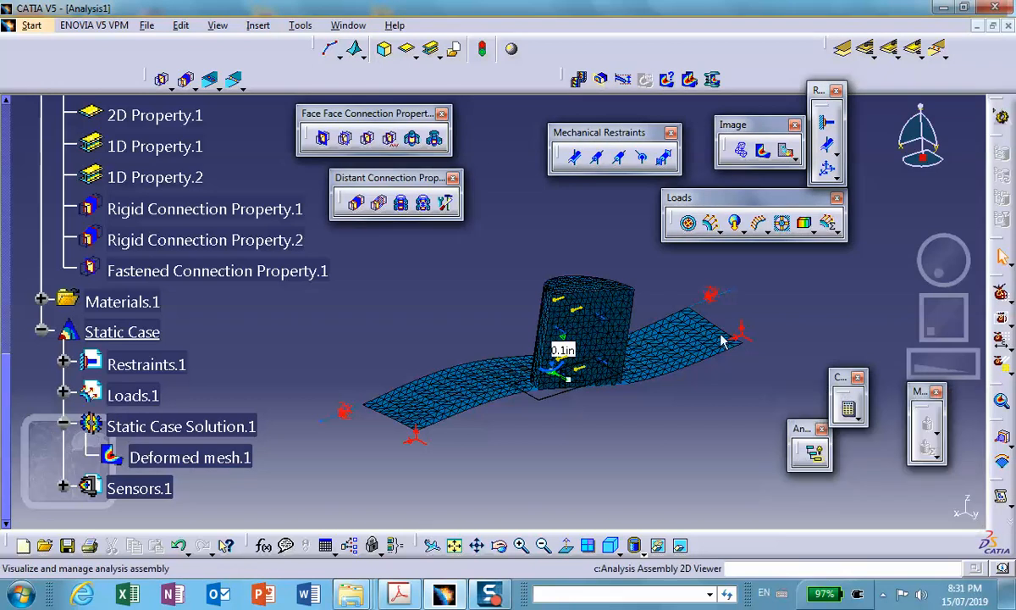
click(579, 80)
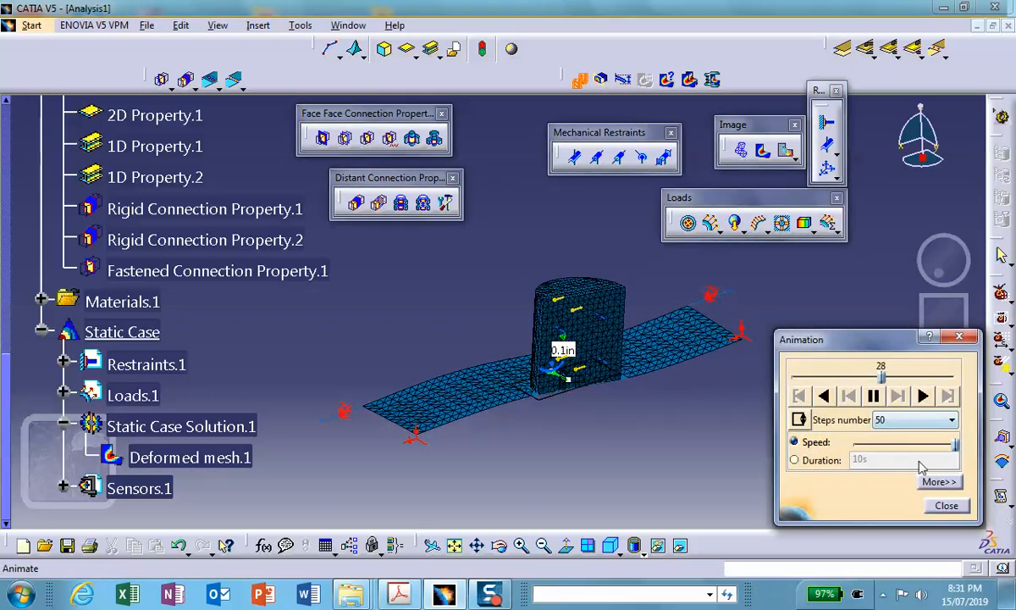
click(946, 505)
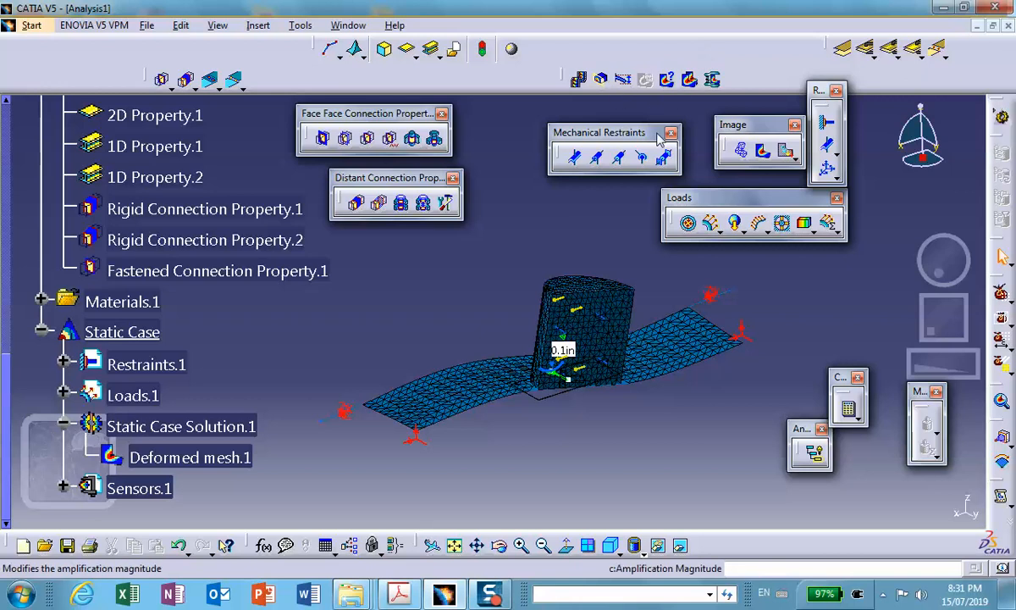
Create a displacement image and change its visualization type to Average iso with the Norm criterion
click(741, 149)
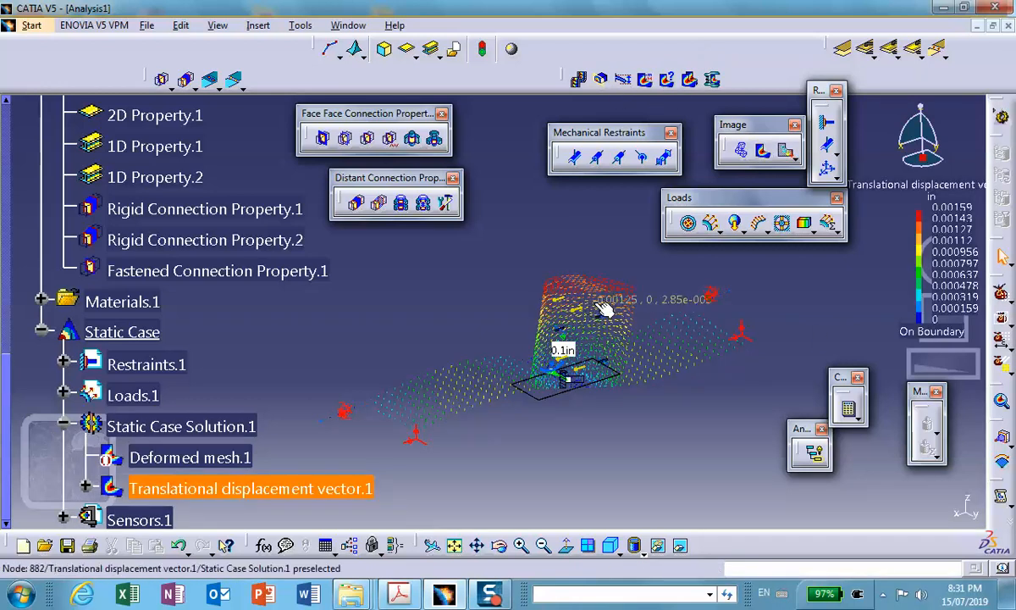
double_click(561, 291)
click(686, 249)
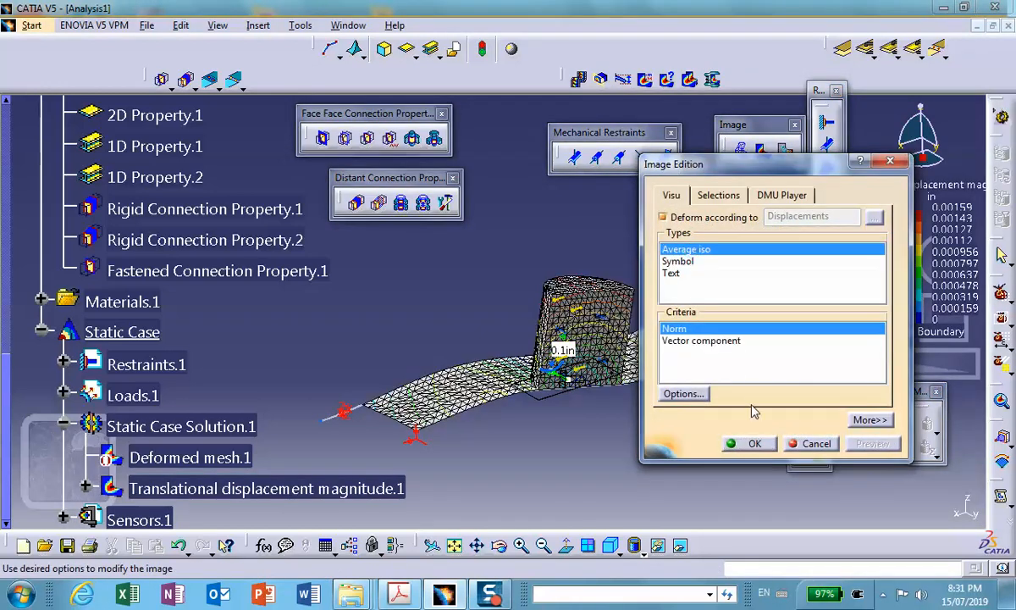
click(752, 444)
Render the model as shaded with material and examine the displacement contours on the cylinder and plate from several angles
click(633, 549)
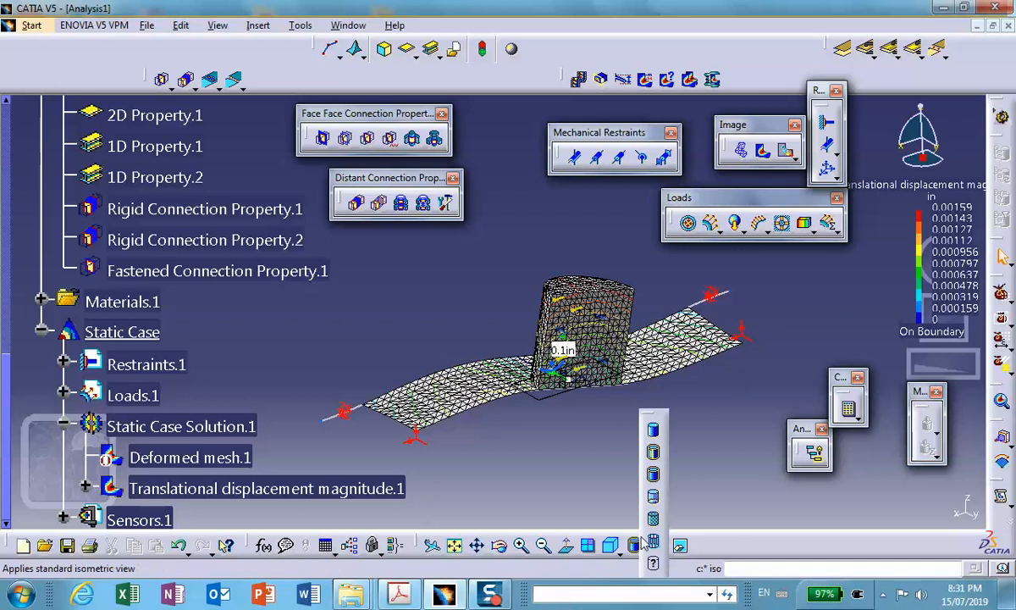
click(653, 452)
mouse_move(627, 467)
middle_down()
mouse_move(606, 483)
mouse_move(723, 437)
mouse_move(699, 431)
middle_up()
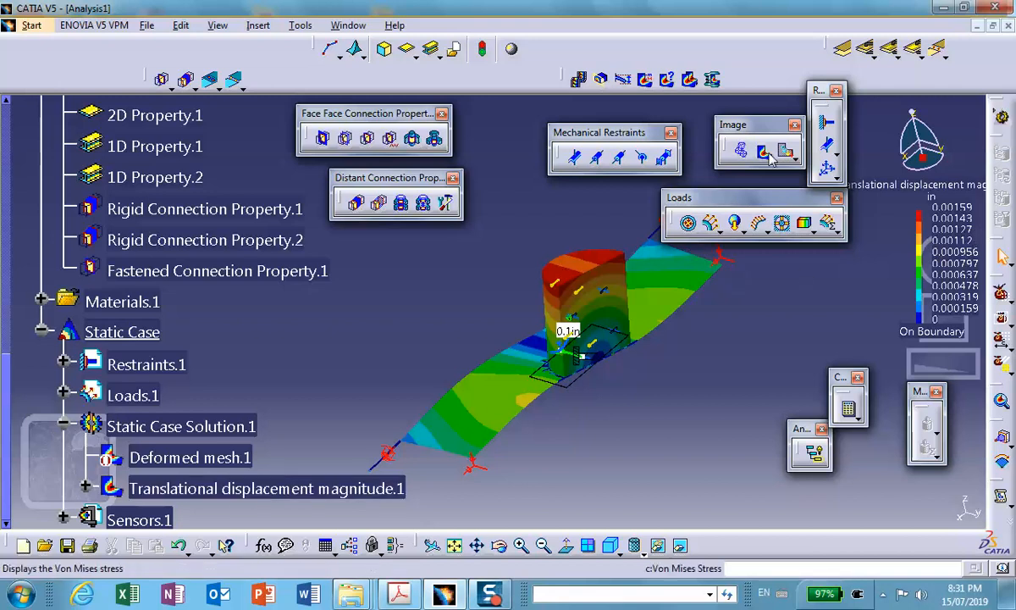
middle_drag(628, 423, 456, 413)
middle_drag(639, 372, 663, 453)
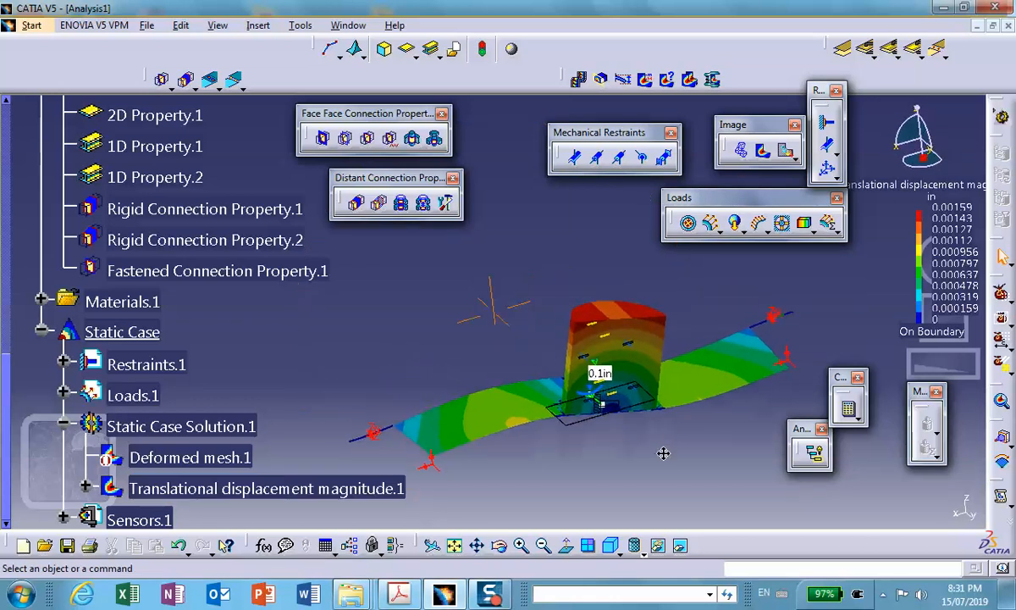